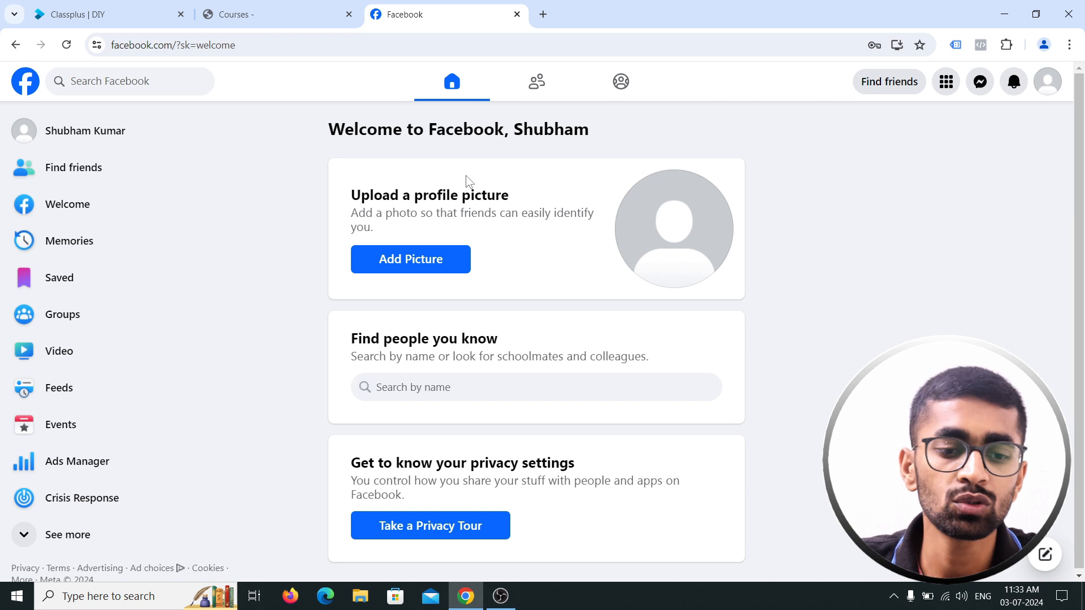
pyautogui.scroll(-1, 51, 368)
pyautogui.scroll(1, 51, 368)
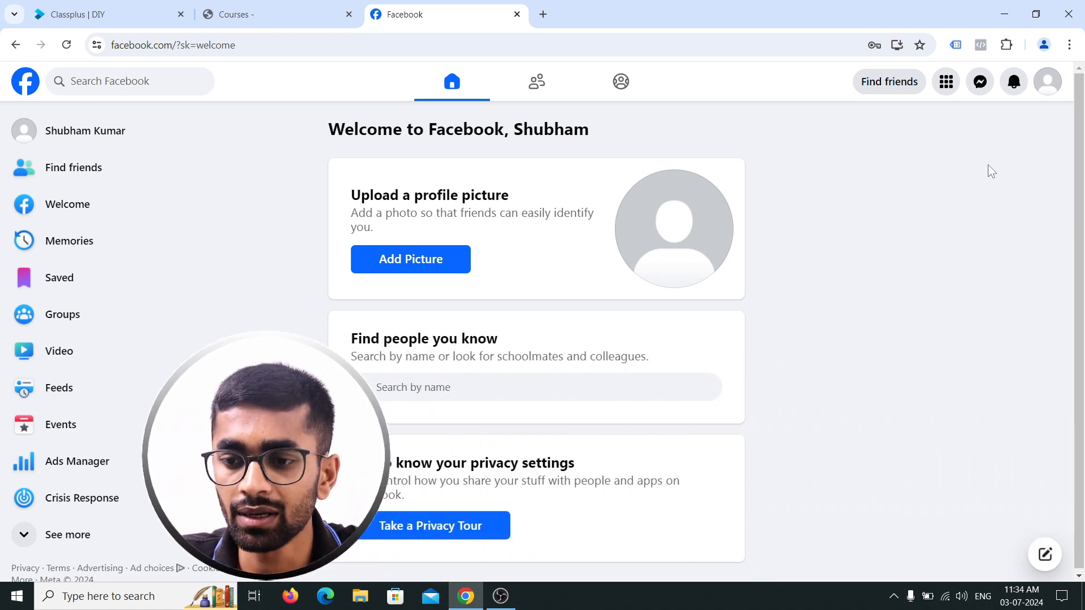
# Step: Start creating a new Page and enter the owner's full name as the Page name
pyautogui.click(946, 85)
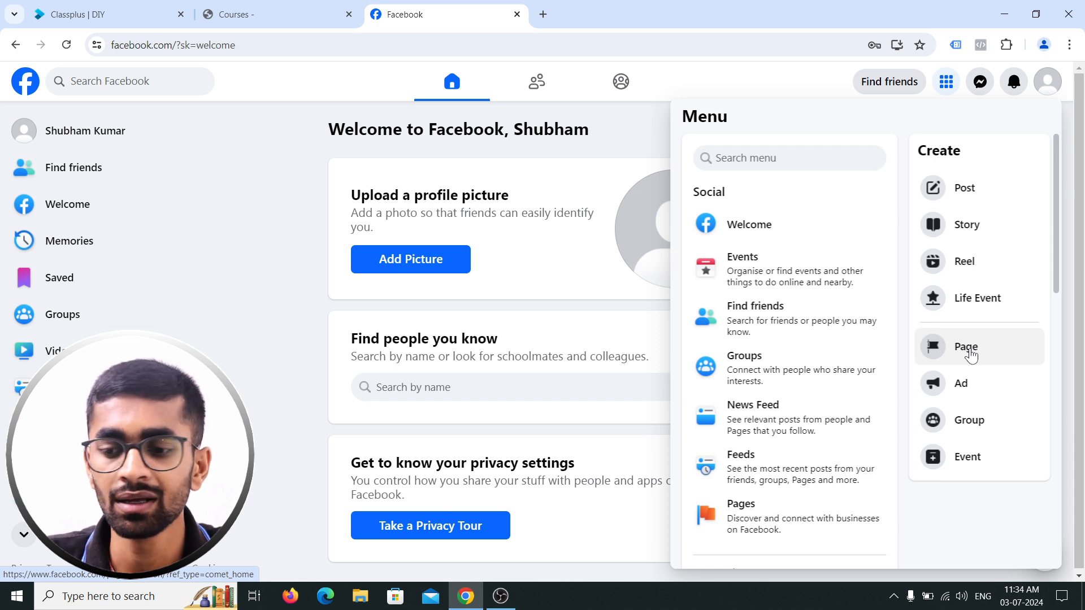
pyautogui.click(990, 347)
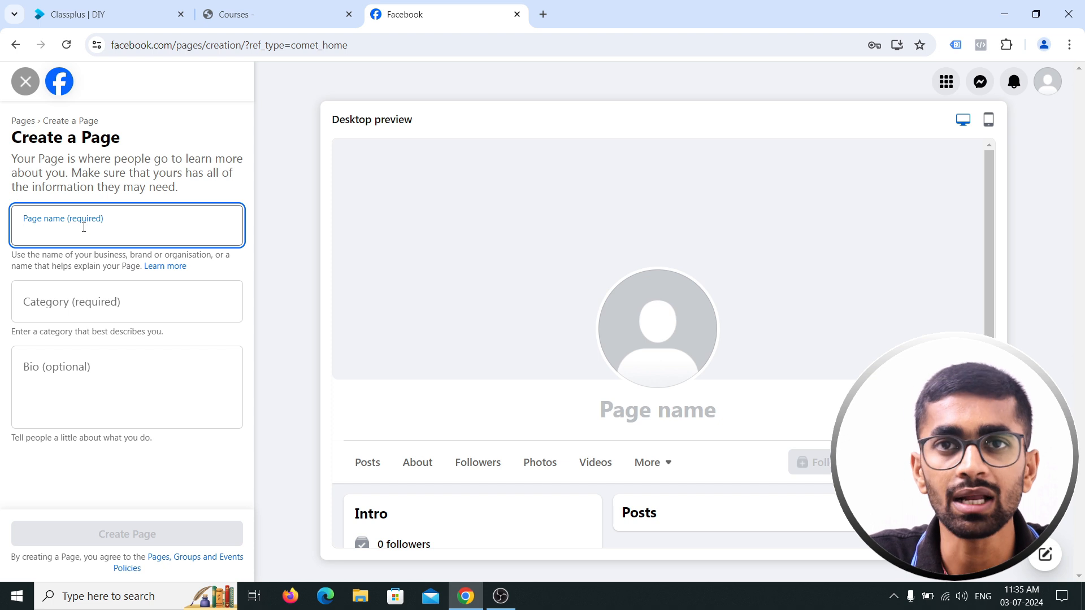
pyautogui.write('Shubam Kumar')
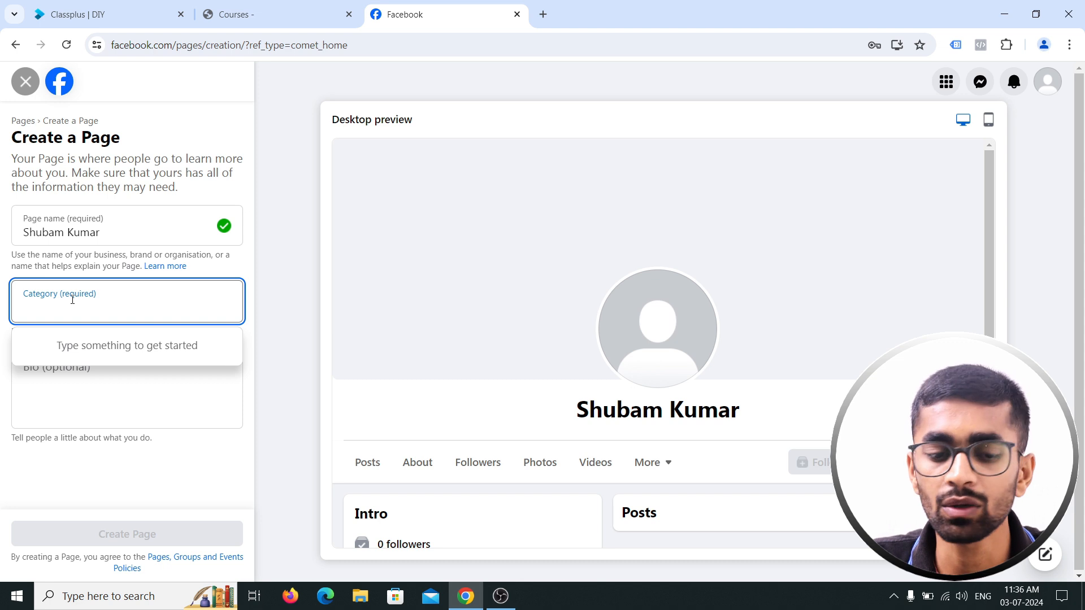
pyautogui.write('Educatin')
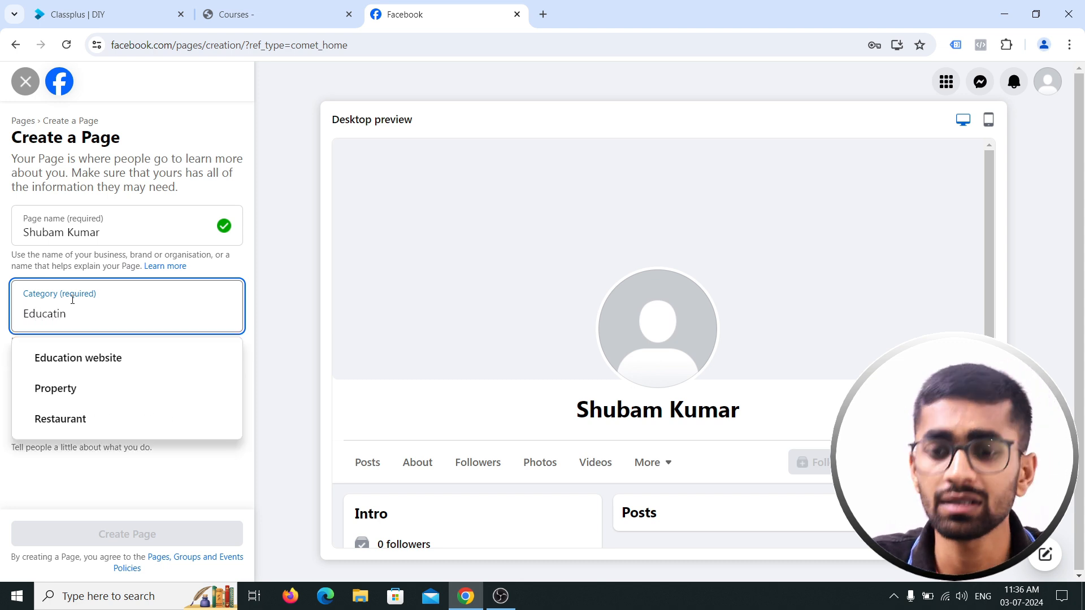
pyautogui.press('BackSpace')
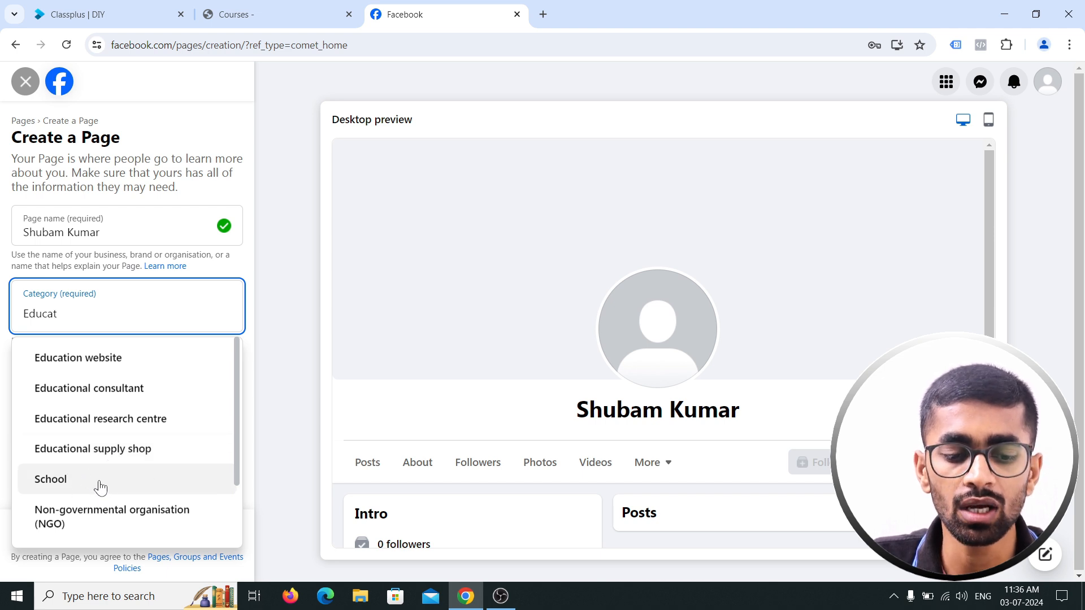
pyautogui.doubleClick(85, 312)
pyautogui.press('BackSpace')
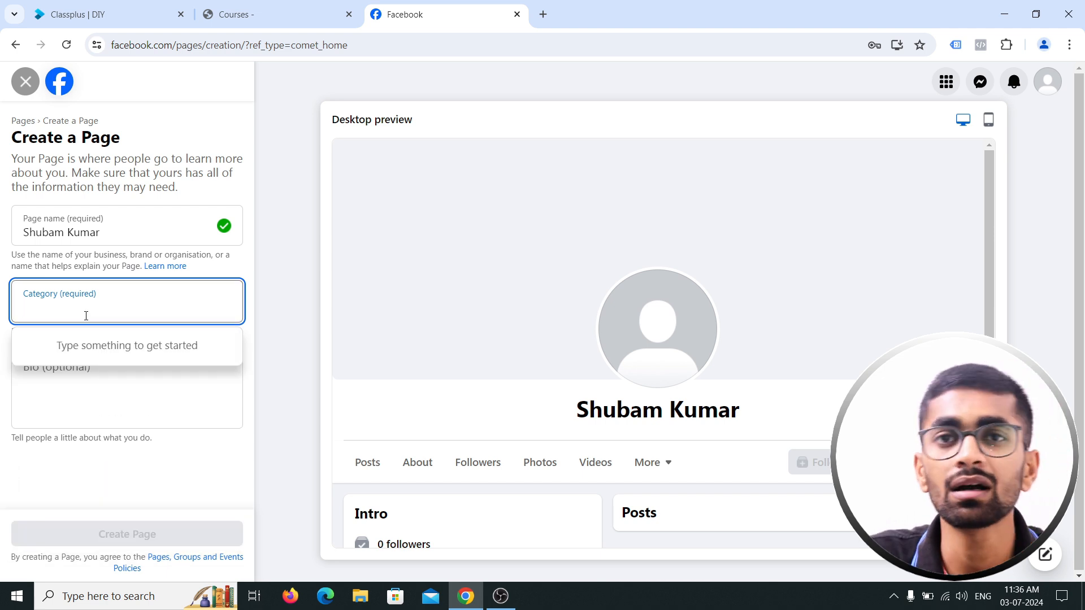
pyautogui.write('Computer')
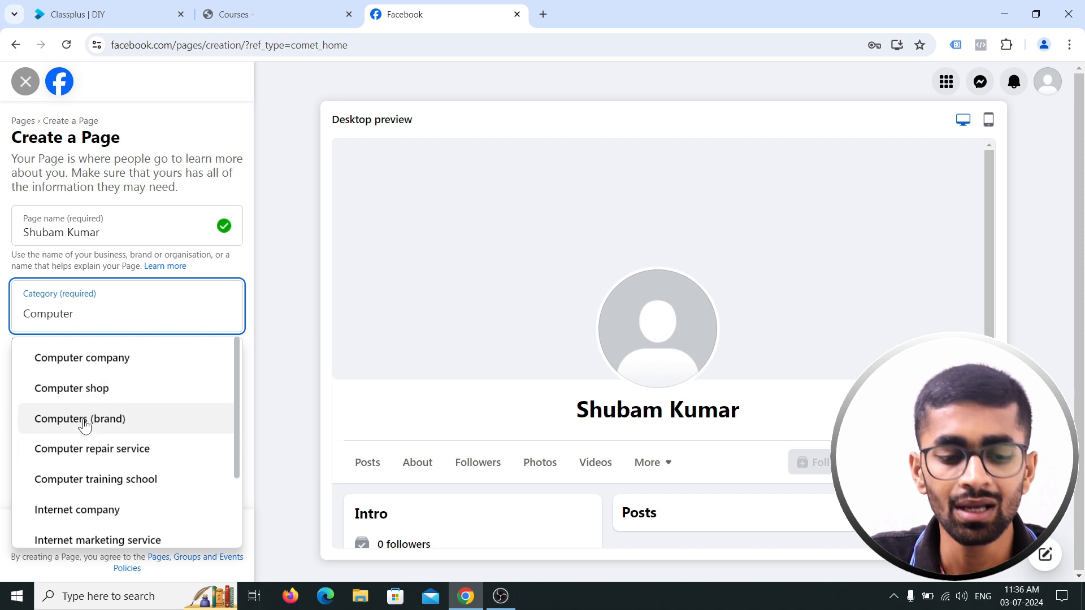
pyautogui.scroll(-2, 93, 495)
pyautogui.scroll(2, 93, 493)
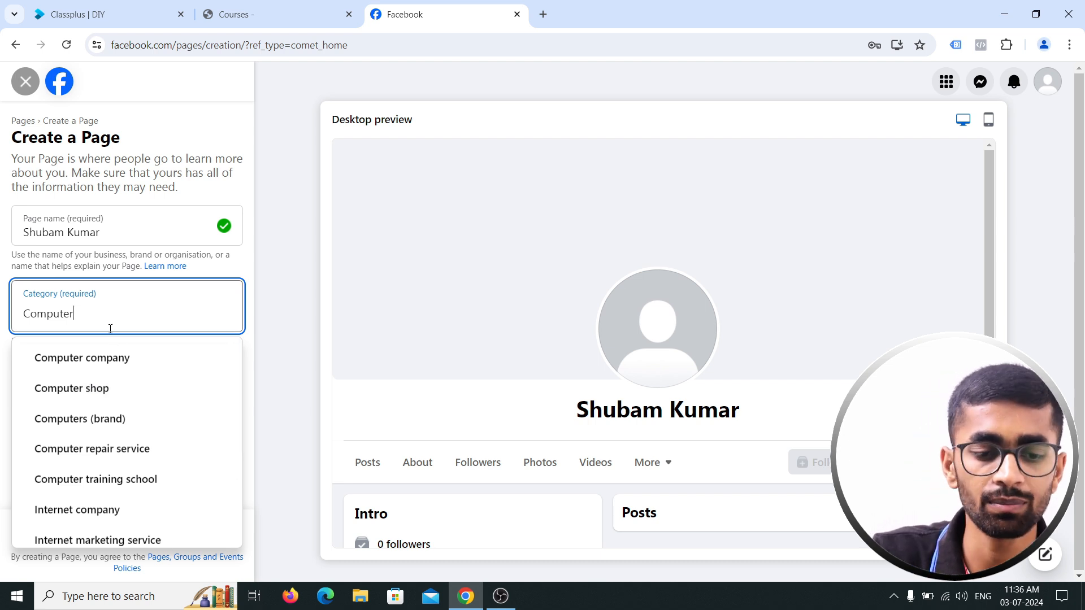
pyautogui.write('ce')
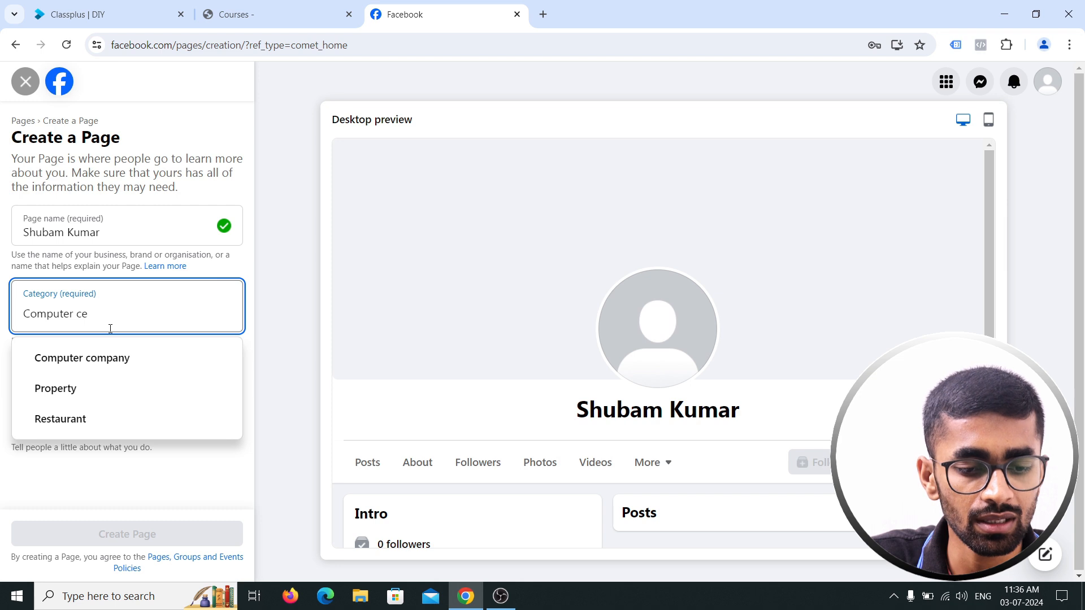
pyautogui.press('BackSpace')
pyautogui.press('BackSpace')
pyautogui.write('t')
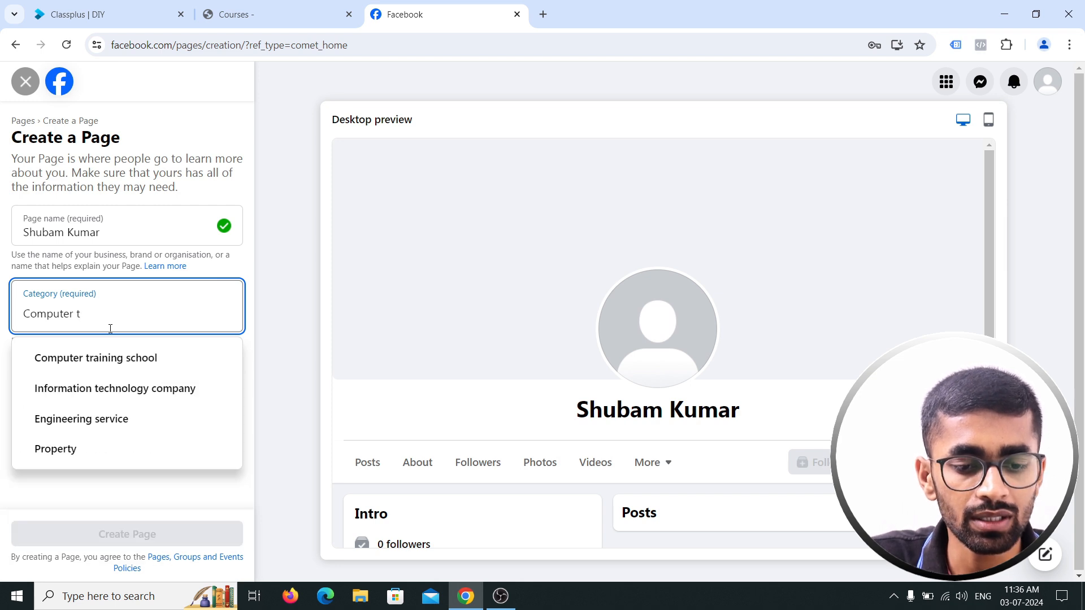
pyautogui.write('r')
pyautogui.press('BackSpace')
pyautogui.press('BackSpace')
pyautogui.press('BackSpace')
pyautogui.press('BackSpace')
pyautogui.press('BackSpace')
pyautogui.press('BackSpace')
pyautogui.press('BackSpace')
pyautogui.press('BackSpace')
pyautogui.press('BackSpace')
pyautogui.press('BackSpace')
pyautogui.press('BackSpace')
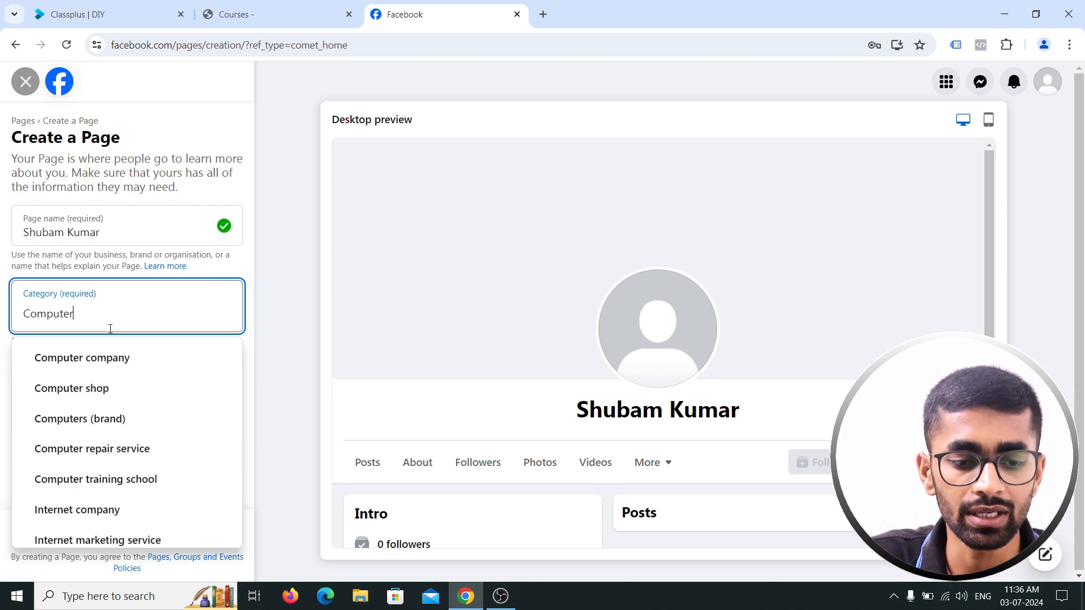
# Step: Search the categories for "coach", choose Tutor/Teacher, and enter the bio "I am a freelancer"
pyautogui.write('coach')
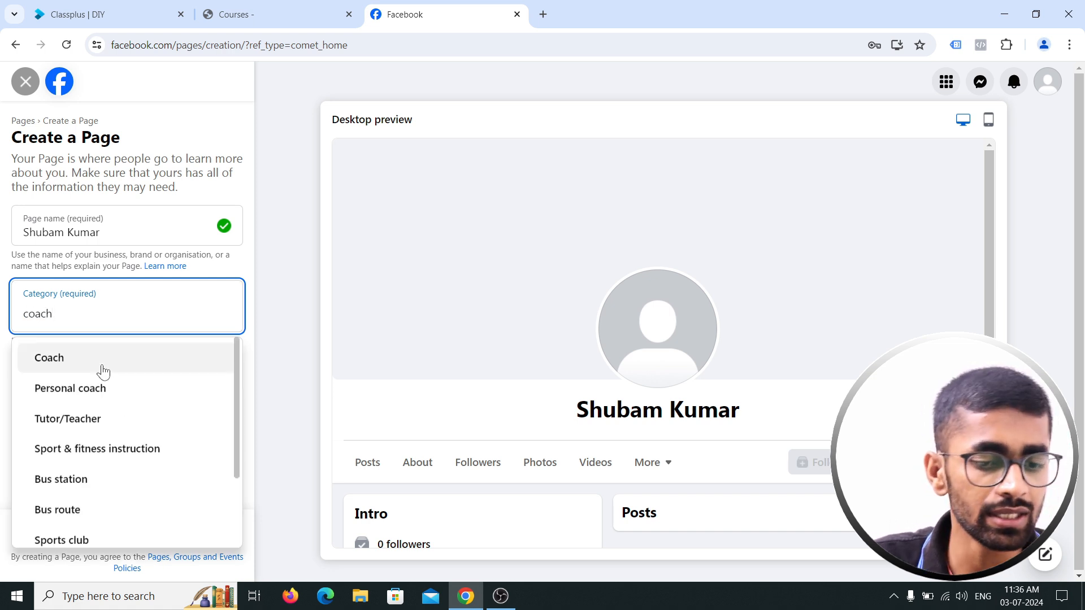
pyautogui.click(107, 428)
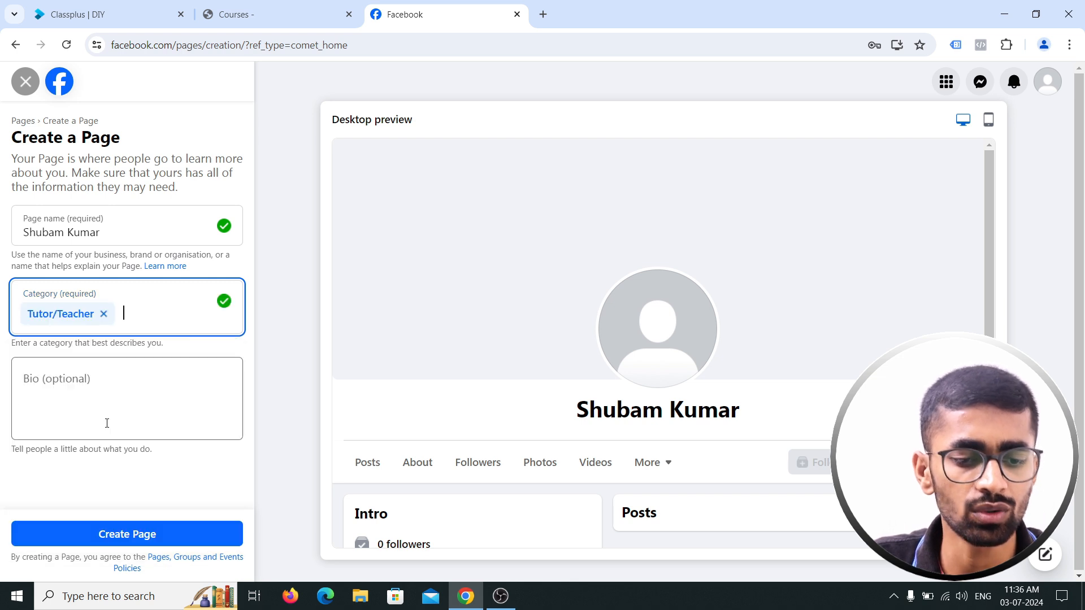
pyautogui.click(71, 391)
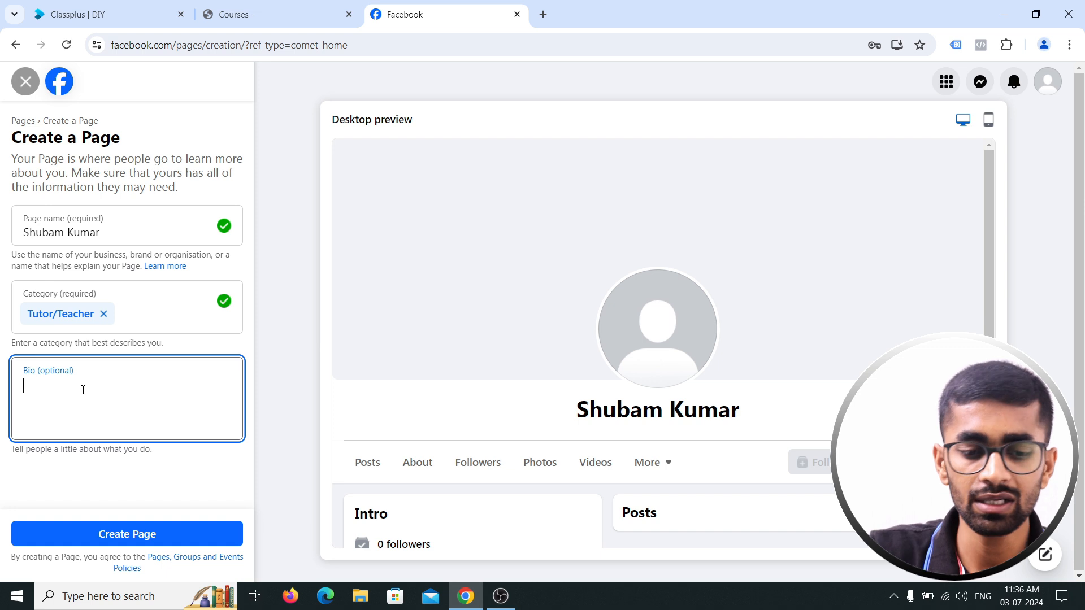
pyautogui.write('I am ')
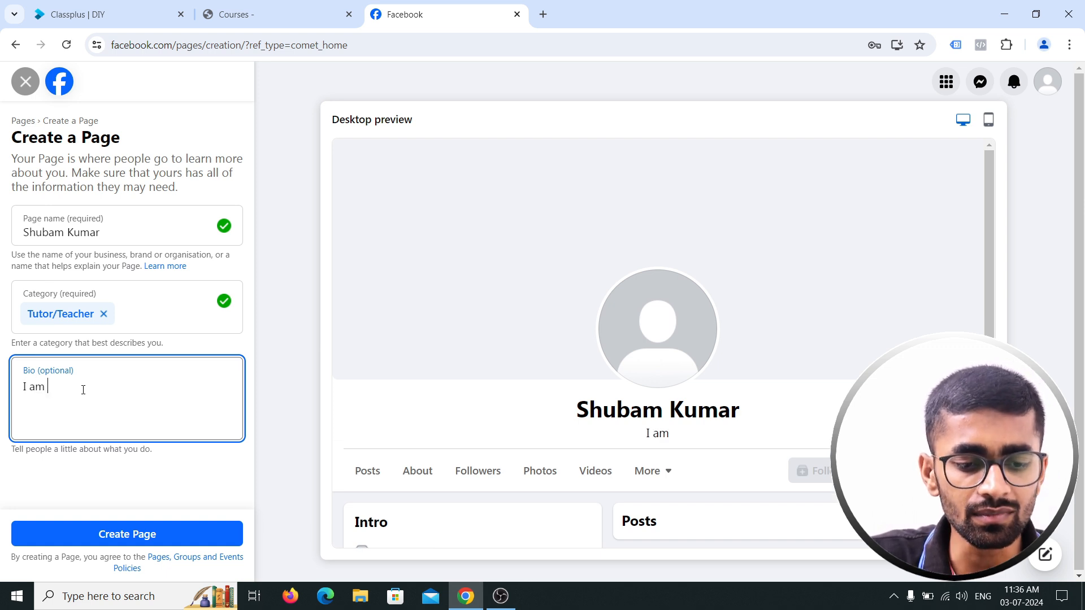
pyautogui.write('a freelancer')
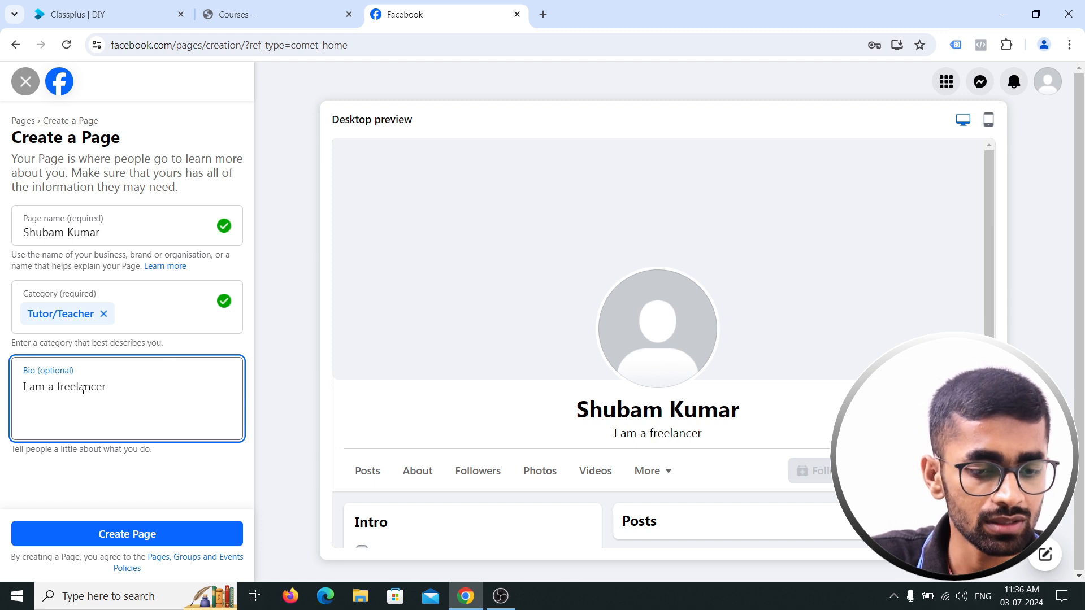
# Step: Create the Page and review the contact, location and hours fields of its setup form
pyautogui.click(157, 537)
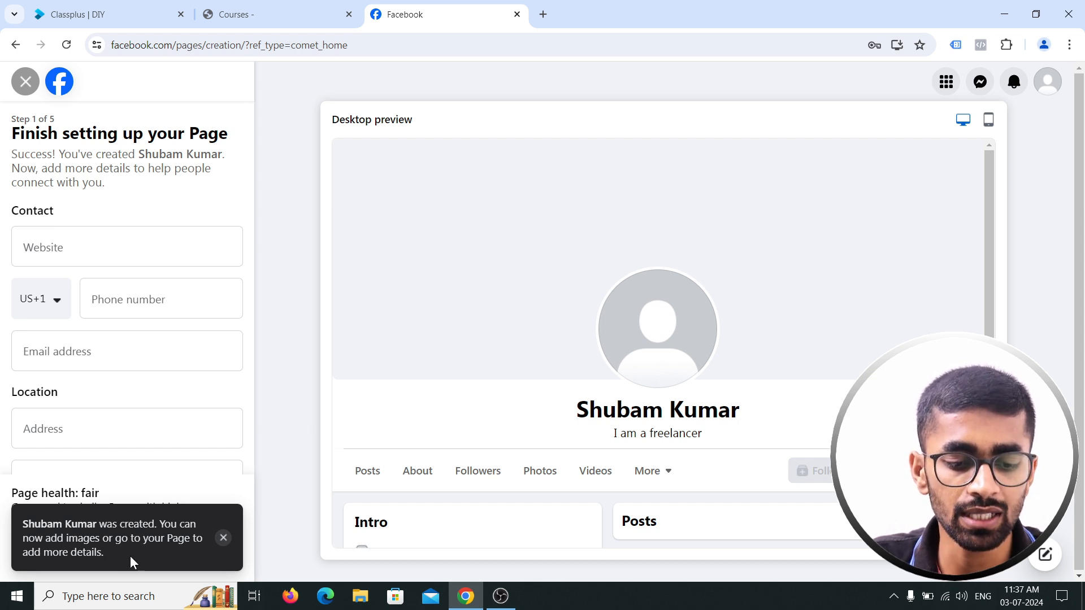
pyautogui.click(223, 538)
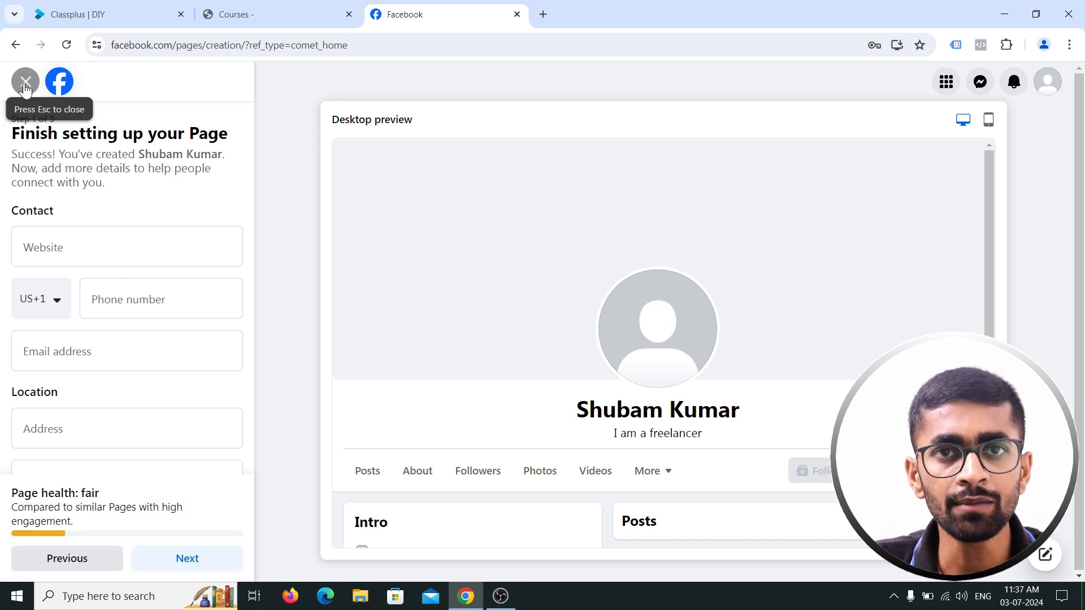
pyautogui.scroll(-5, 146, 233)
pyautogui.scroll(5, 124, 220)
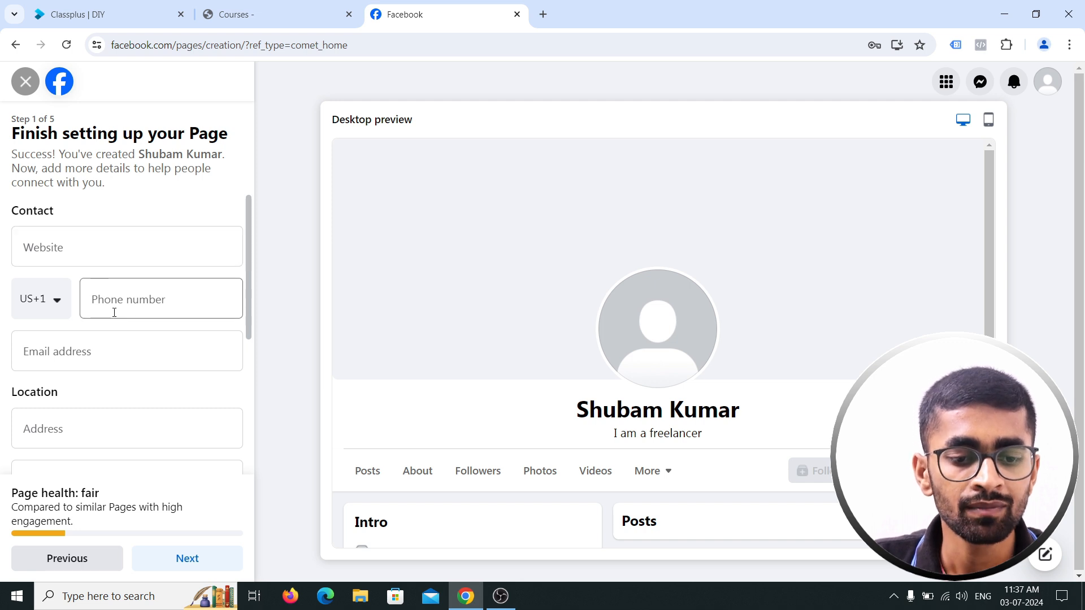
pyautogui.scroll(-4, 90, 328)
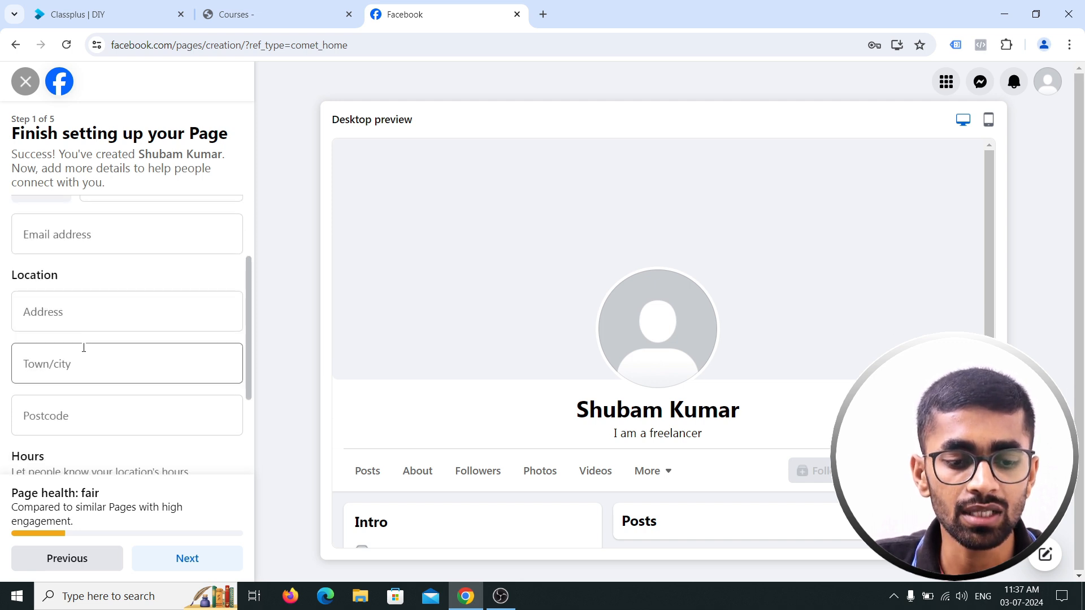
pyautogui.scroll(-1, 90, 314)
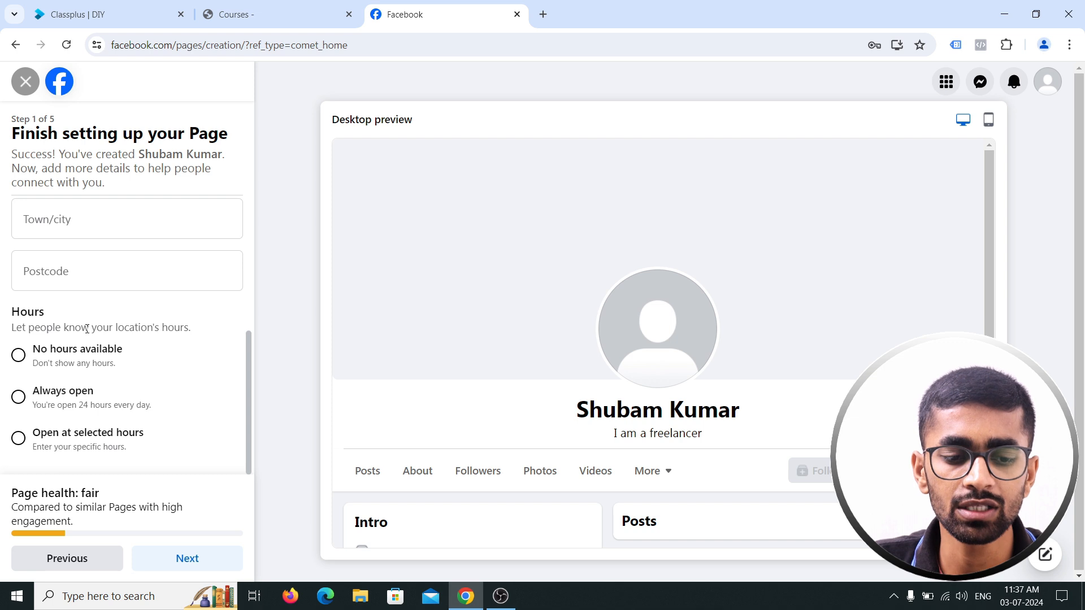
pyautogui.scroll(5, 87, 328)
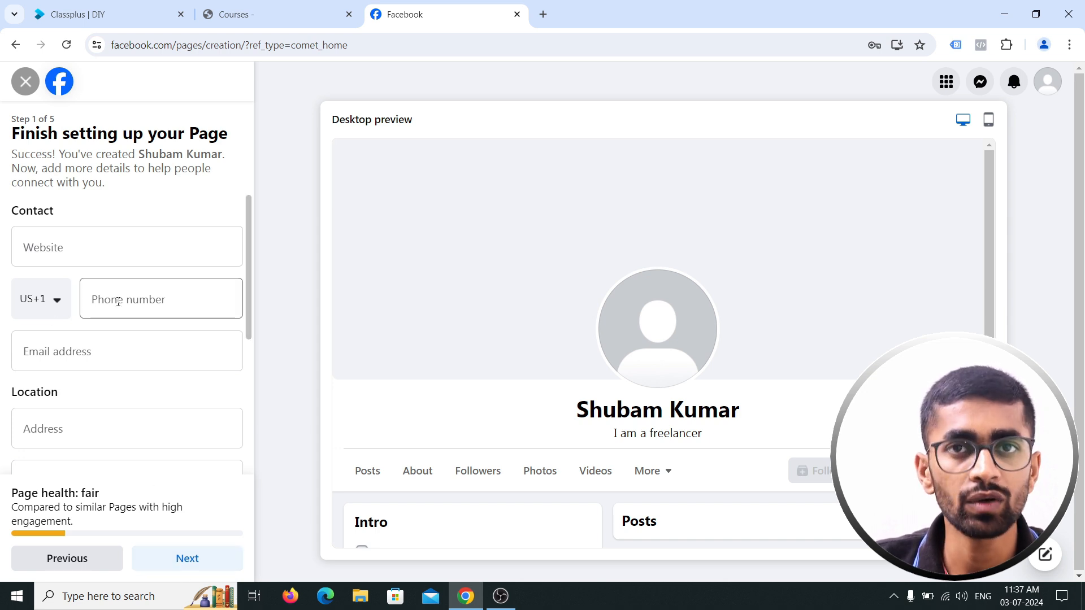
pyautogui.click(57, 300)
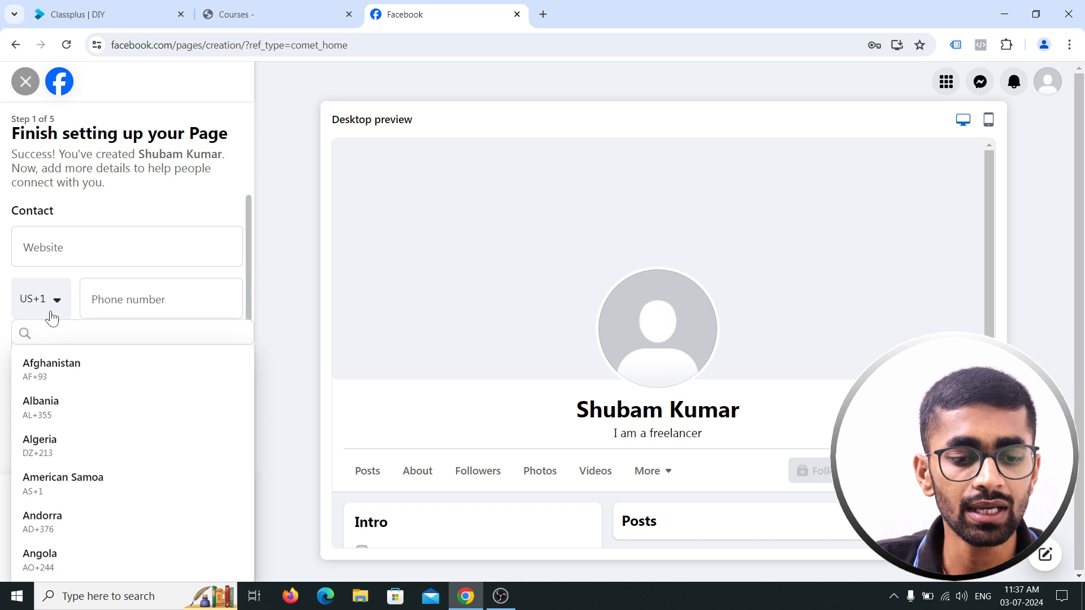
pyautogui.click(58, 340)
pyautogui.write('indi')
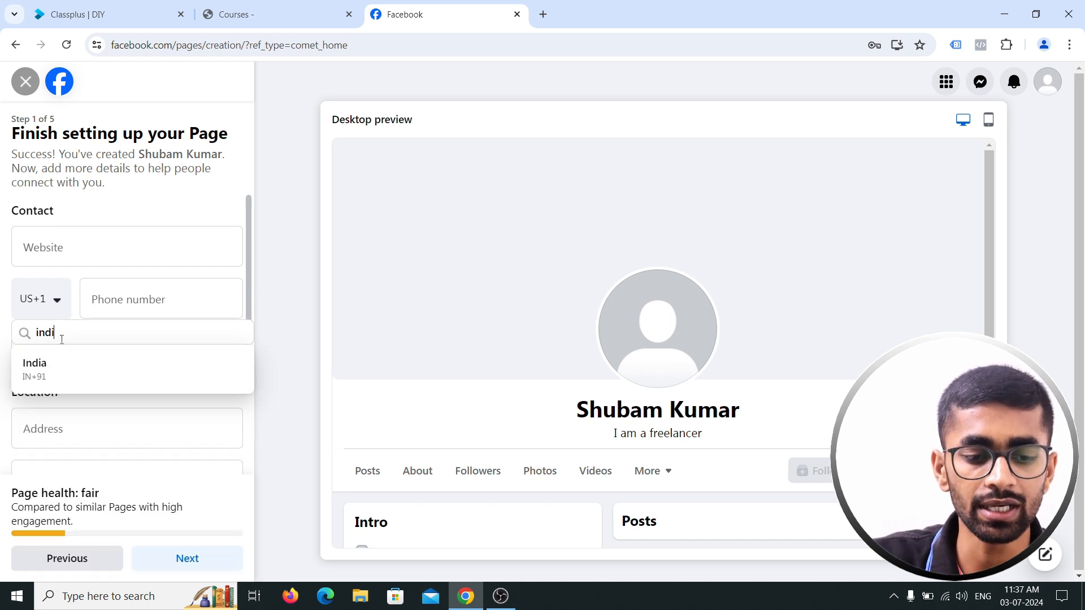
pyautogui.click(65, 380)
pyautogui.click(97, 306)
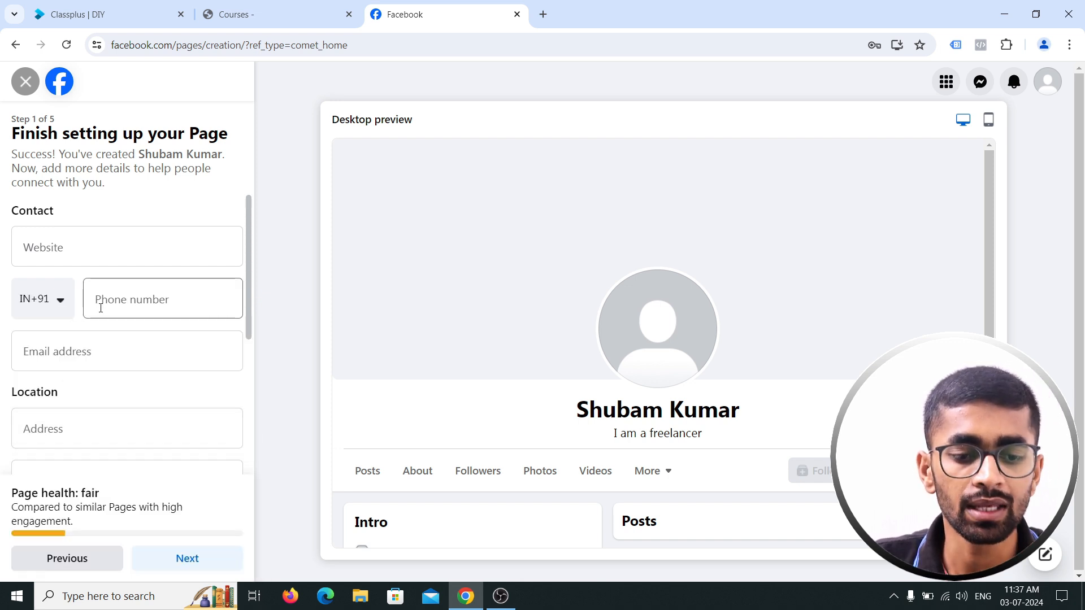
# Step: Try to continue to the next setup stage with the contact, location and hours details left empty
pyautogui.click(109, 343)
pyautogui.scroll(-4, 109, 356)
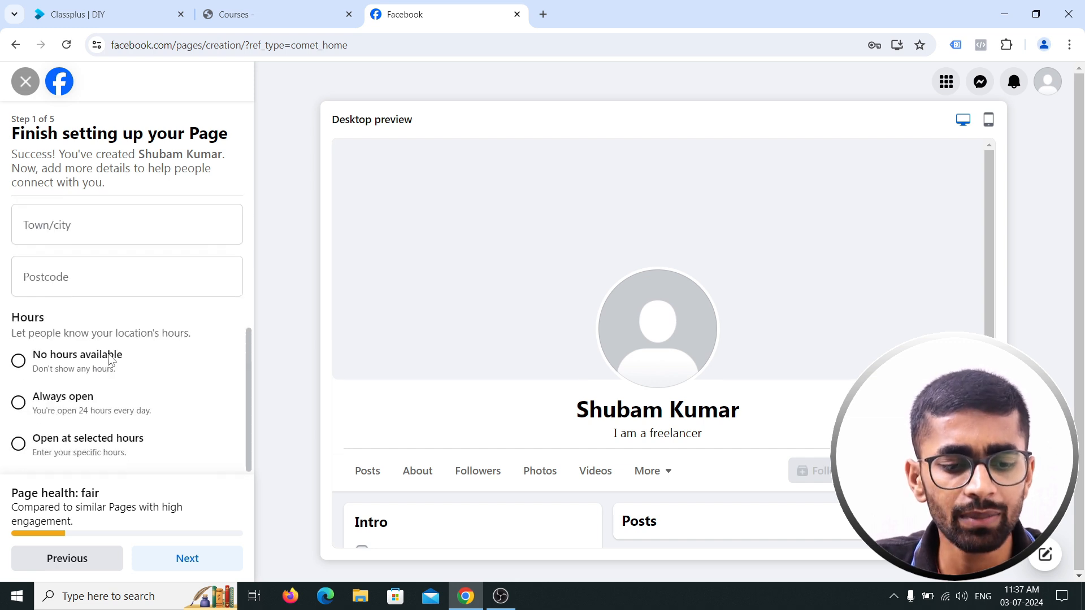
pyautogui.click(190, 560)
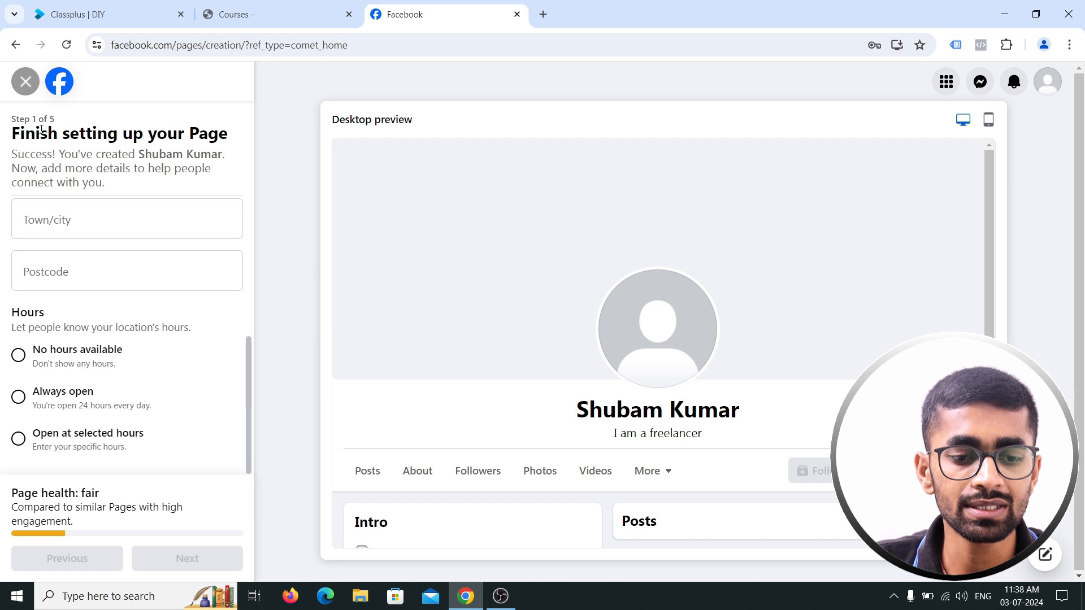
pyautogui.scroll(5, 63, 399)
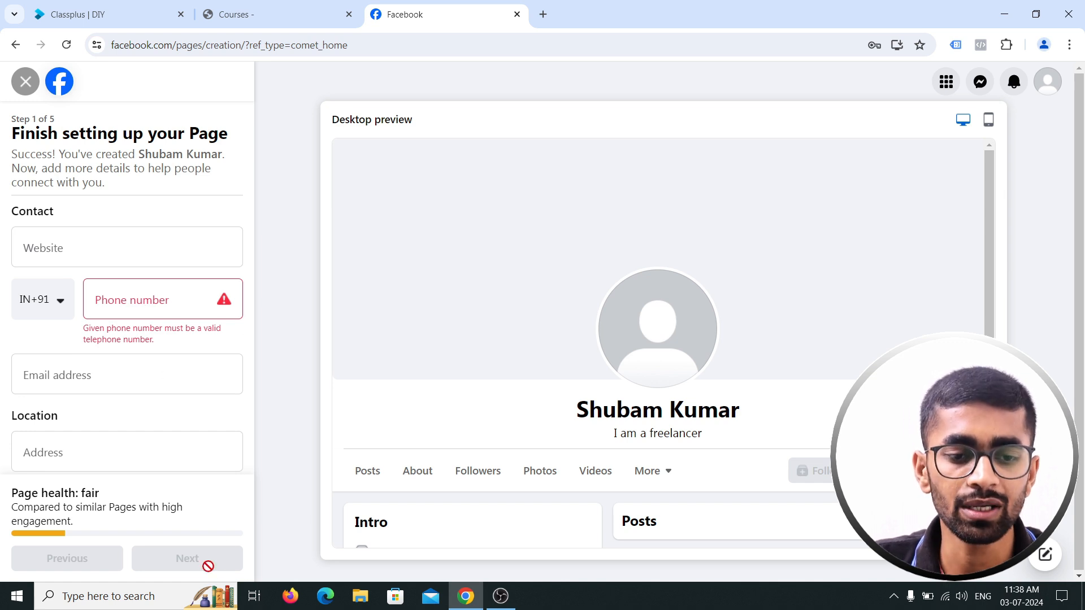
# Step: Exit the Page setup without finishing and discard the unsaved details
pyautogui.click(25, 83)
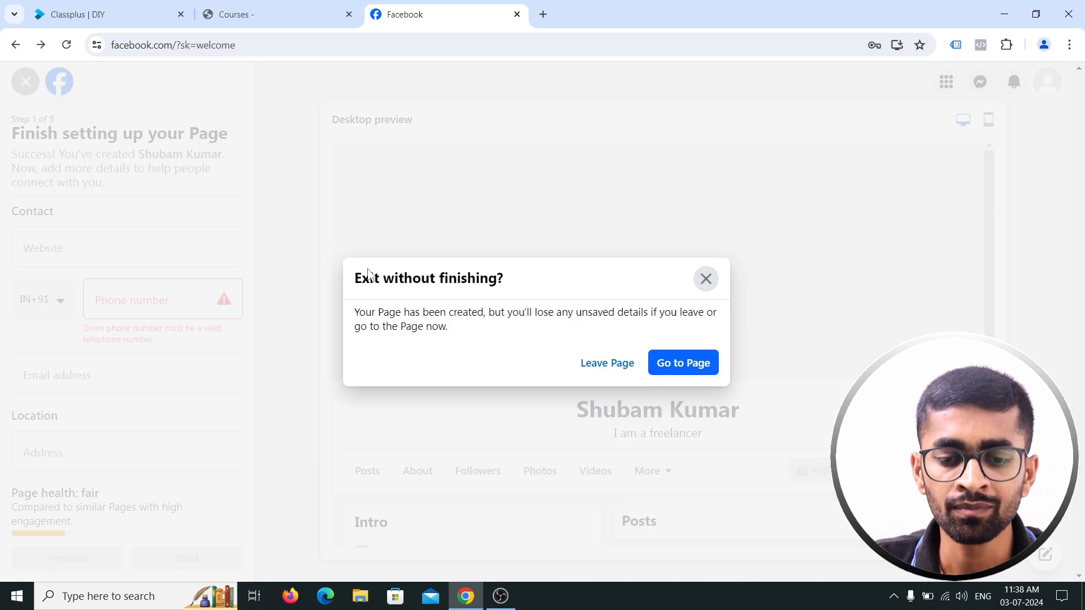
pyautogui.click(602, 366)
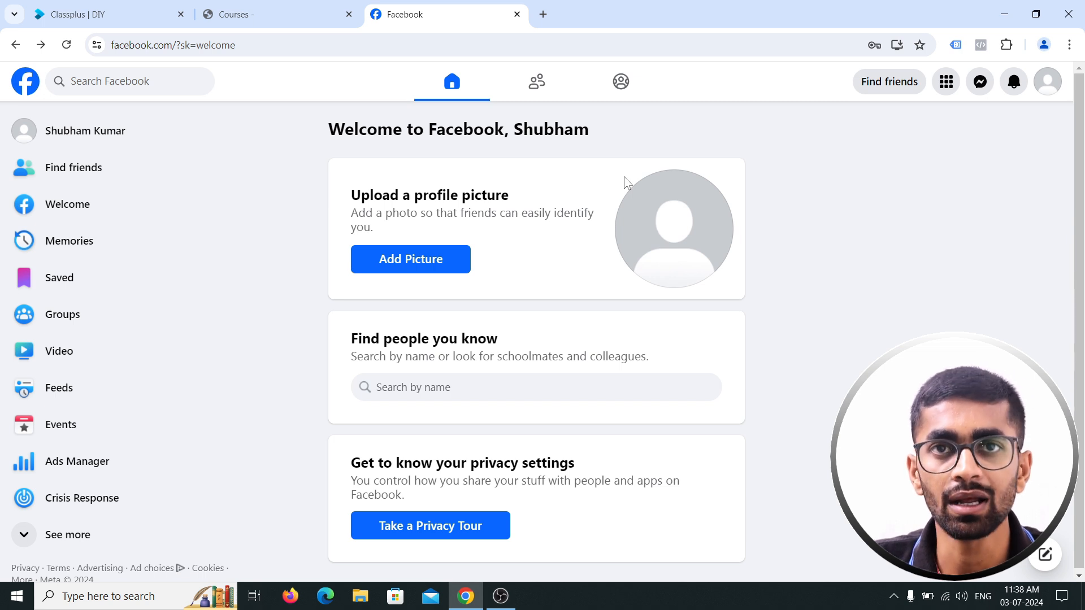
# Step: Switch from the personal profile to the newly created Page and decline the welcome tour
pyautogui.click(1050, 86)
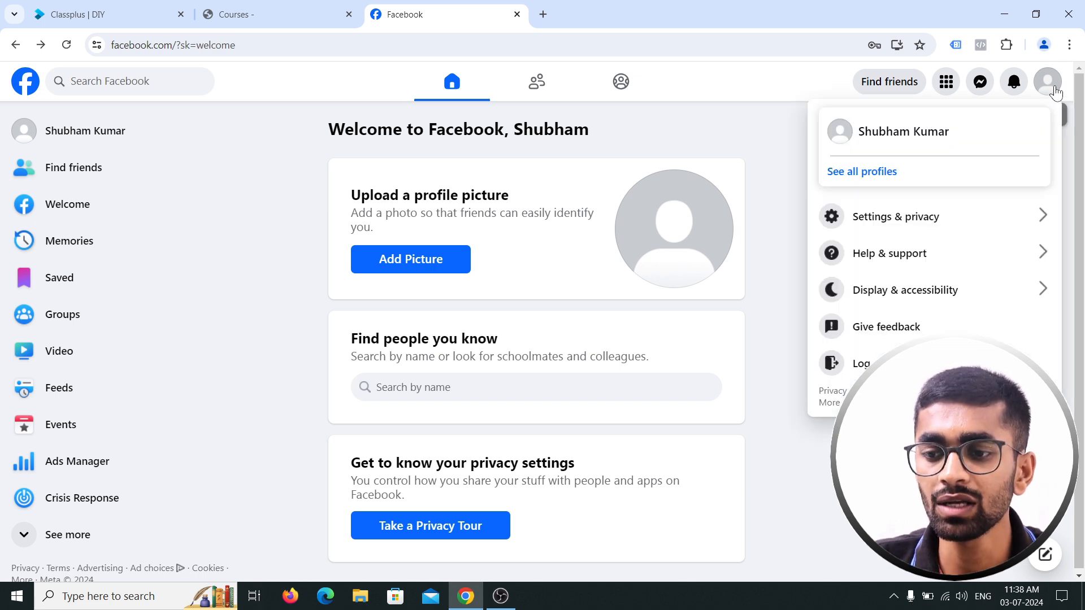
pyautogui.click(877, 173)
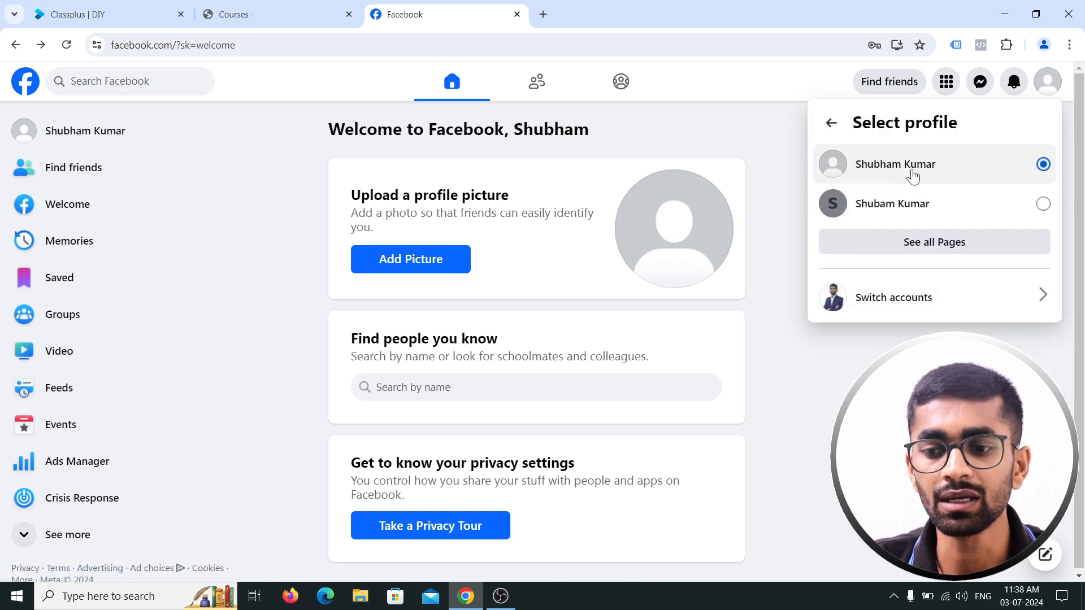
pyautogui.click(939, 204)
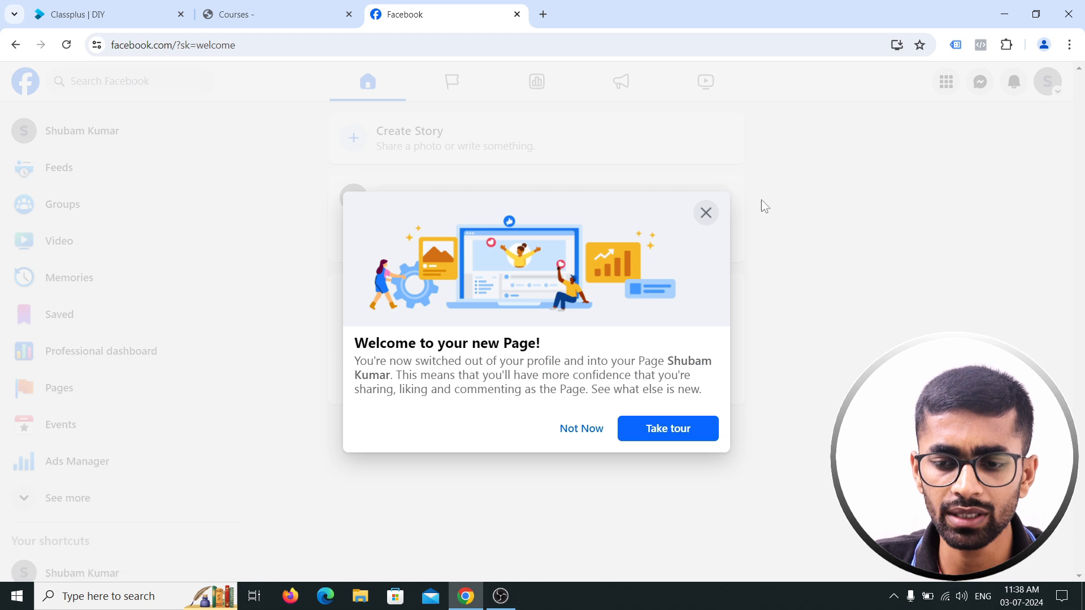
pyautogui.click(583, 428)
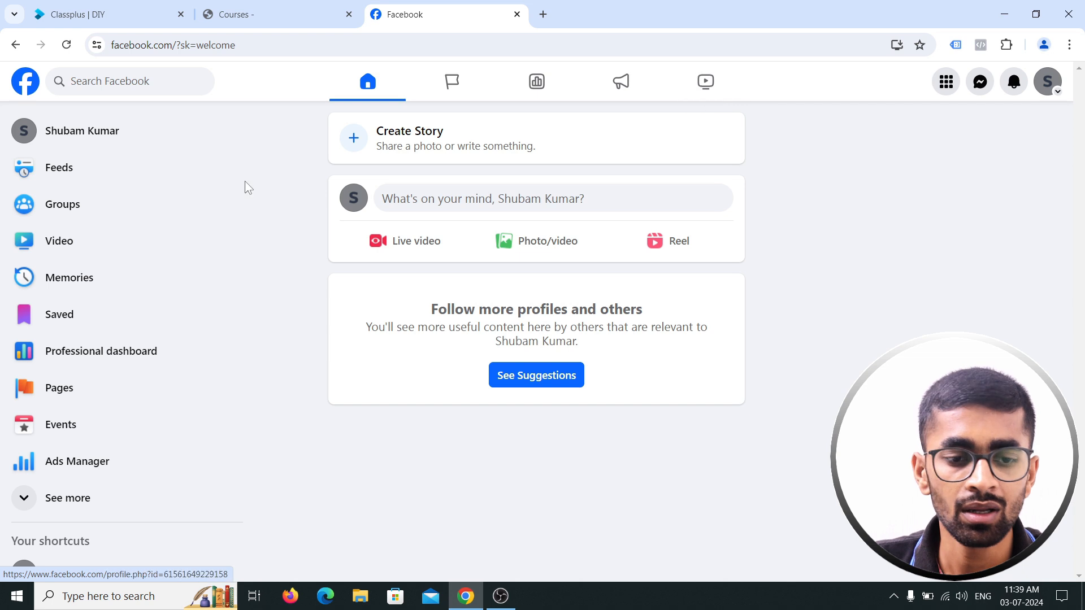
pyautogui.scroll(-1, 67, 339)
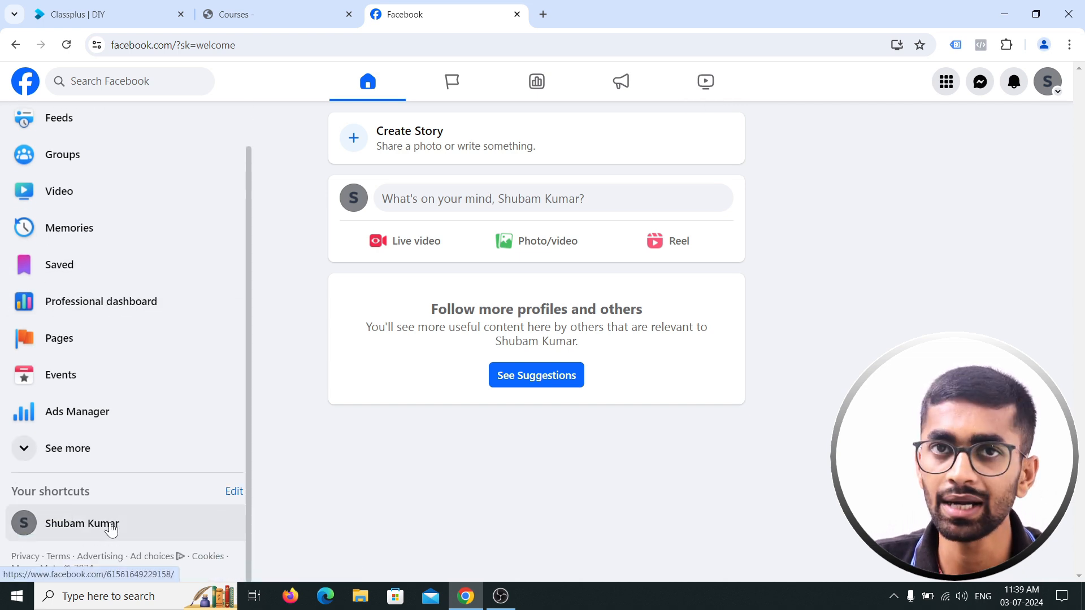
pyautogui.click(234, 493)
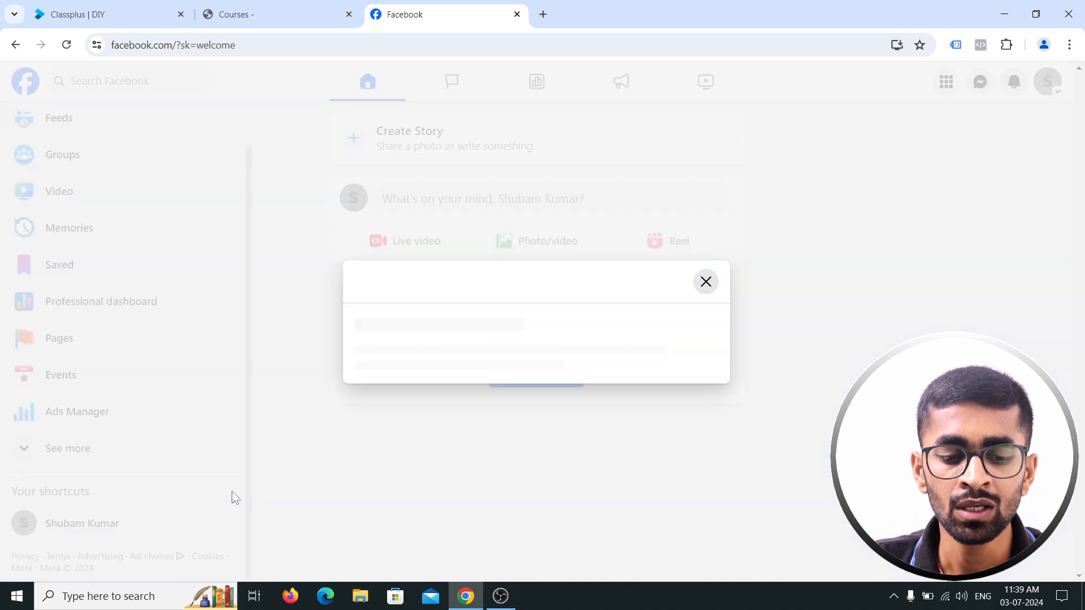
pyautogui.click(651, 264)
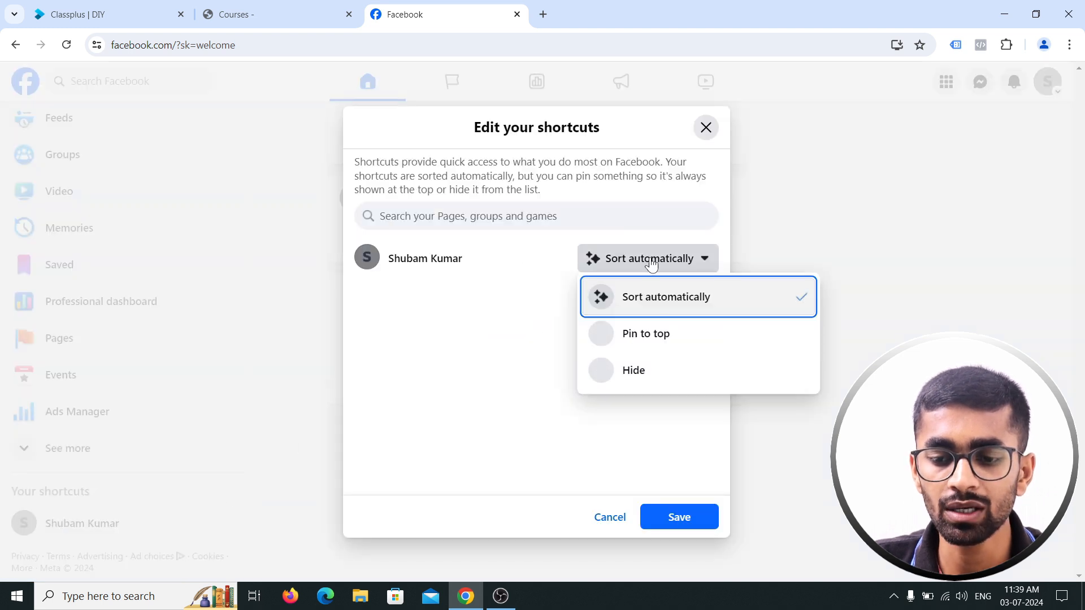
pyautogui.click(706, 127)
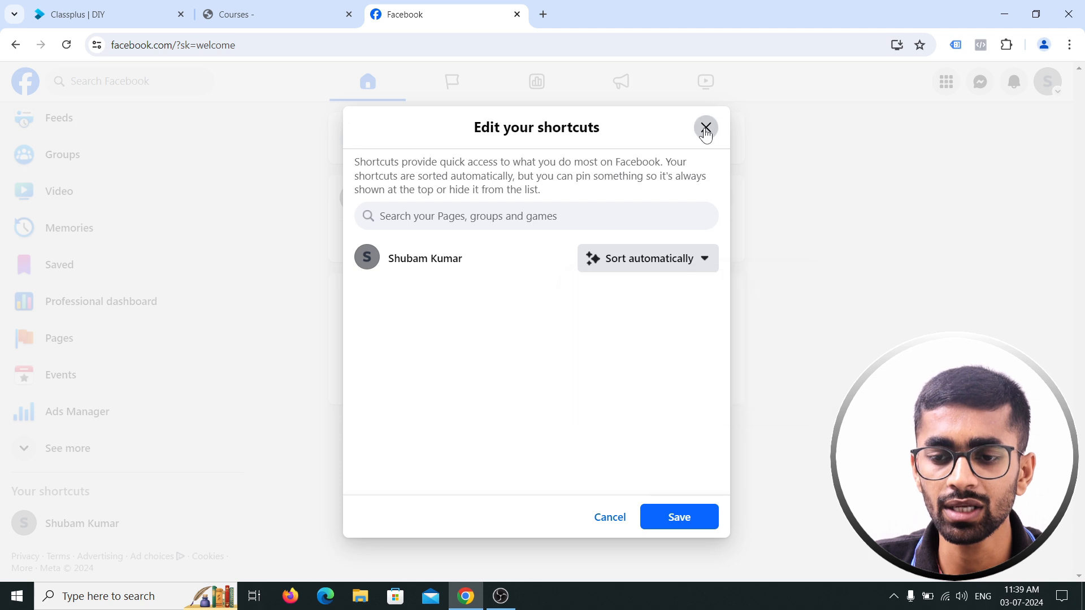
pyautogui.click(706, 128)
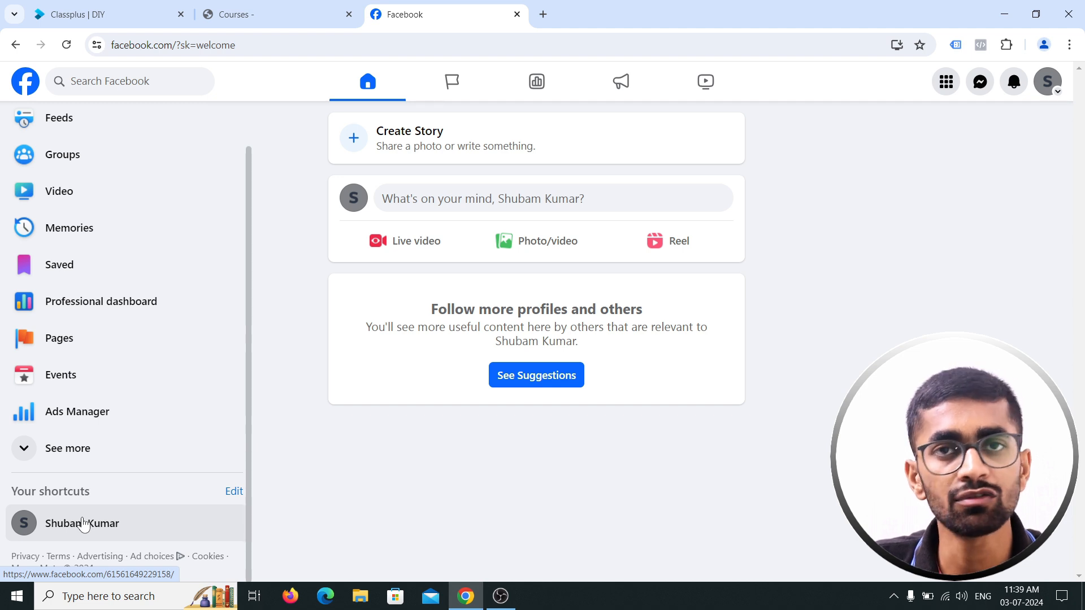
# Step: Expand the Page's navigation list to show all entries and look through the additional tools
pyautogui.click(18, 455)
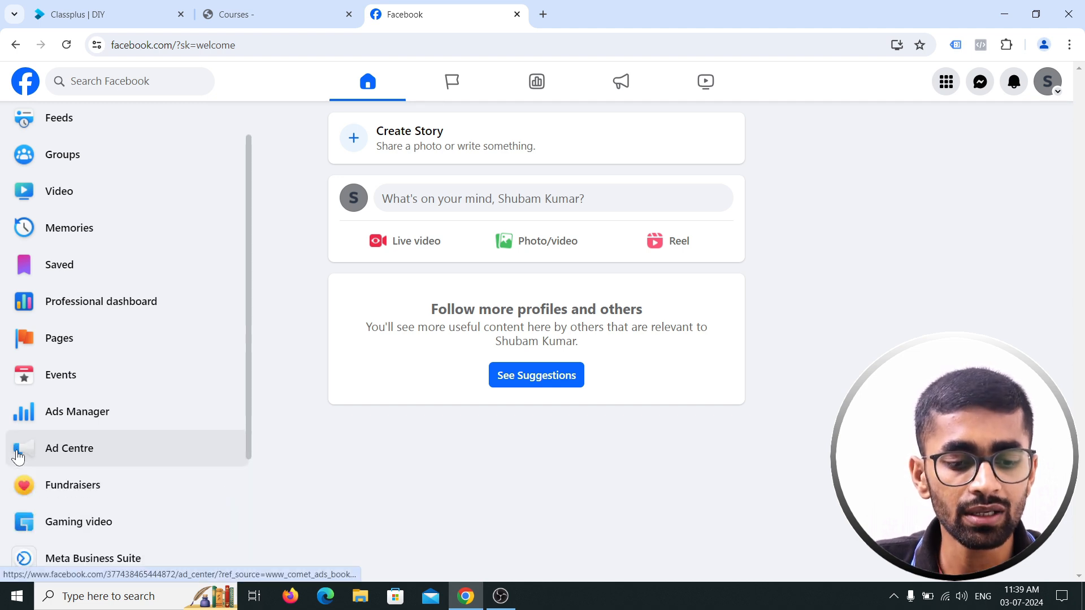
pyautogui.scroll(-3, 69, 466)
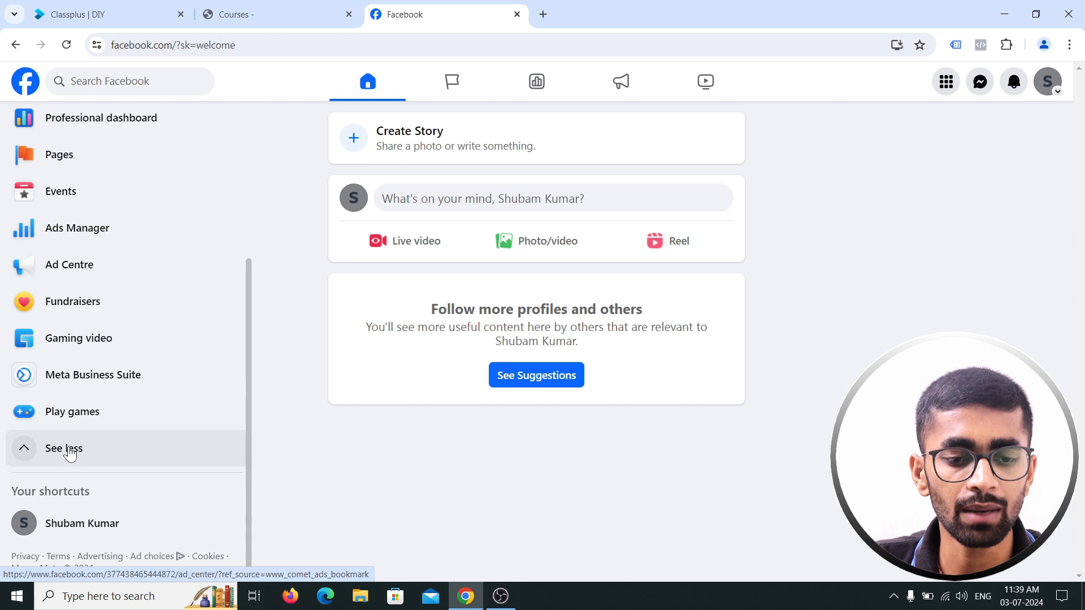
pyautogui.scroll(4, 72, 452)
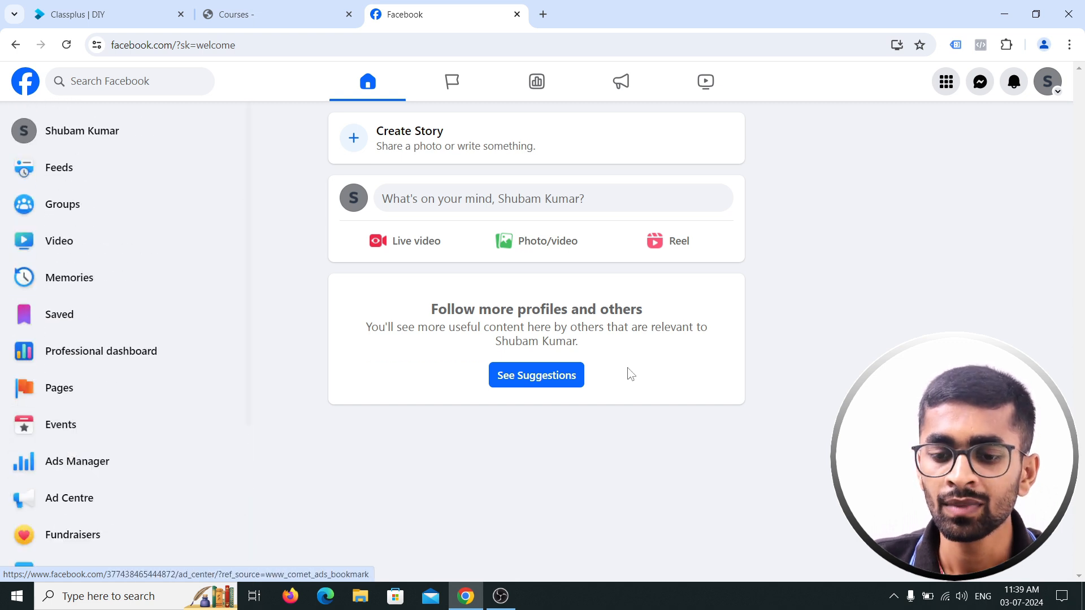
# Step: Switch from the Page to the personal account and look through its profile page
pyautogui.click(1056, 95)
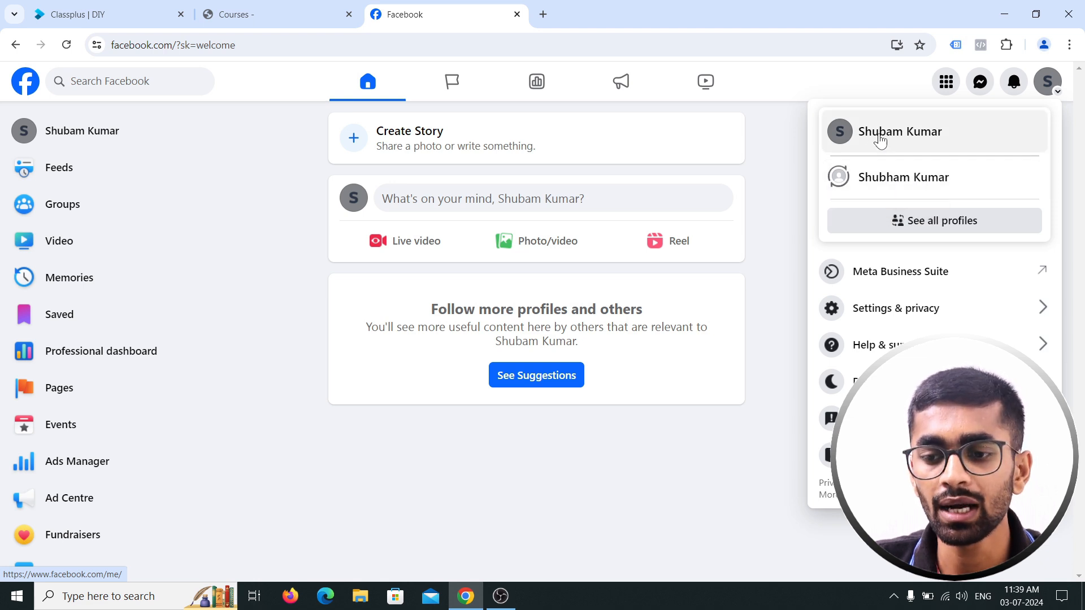
pyautogui.click(887, 178)
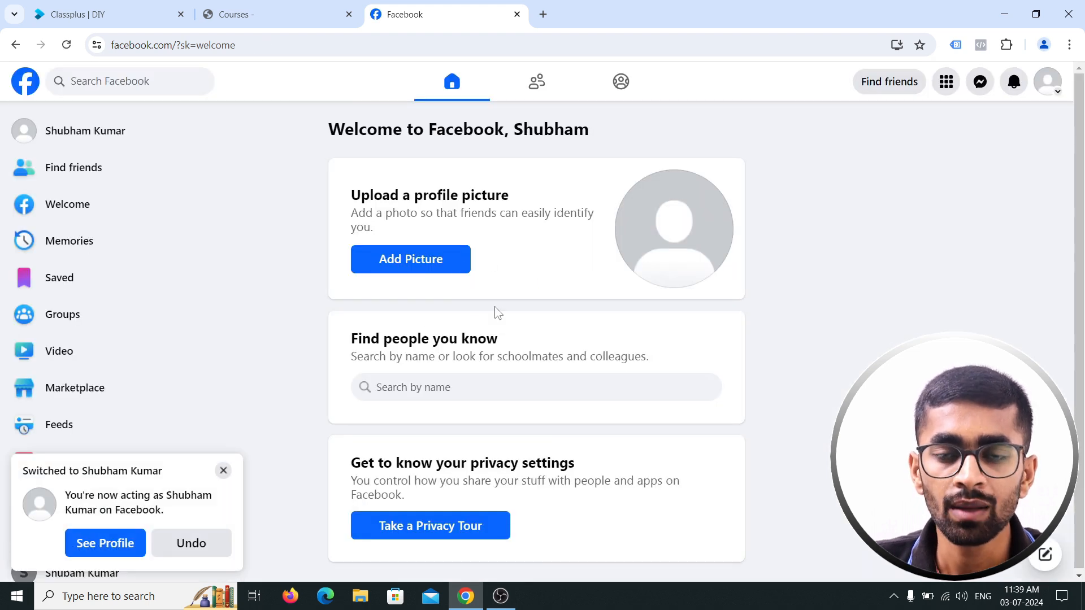
pyautogui.click(1058, 95)
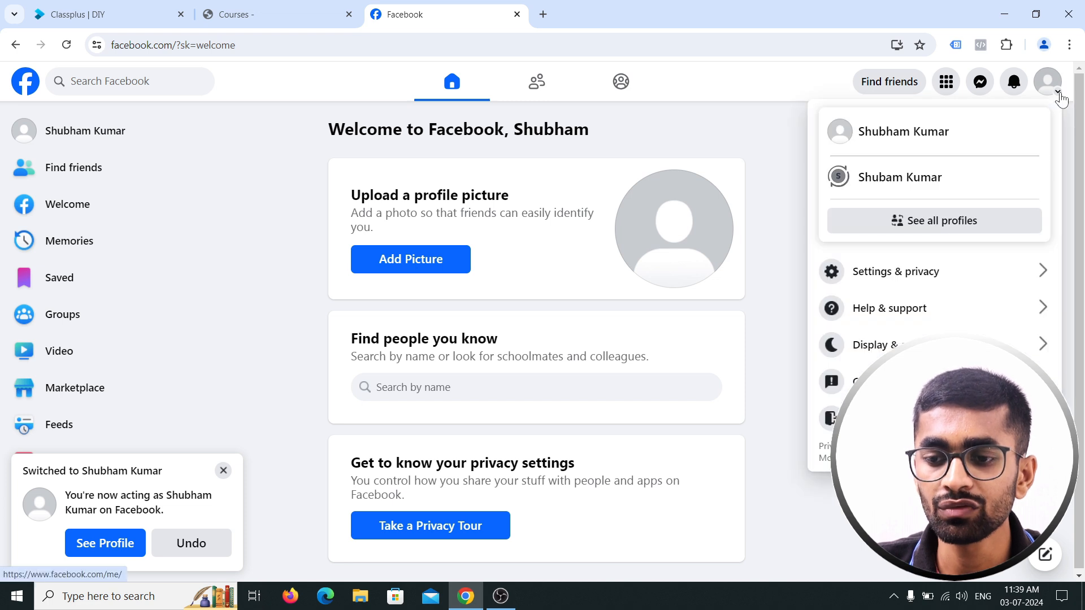
pyautogui.click(942, 145)
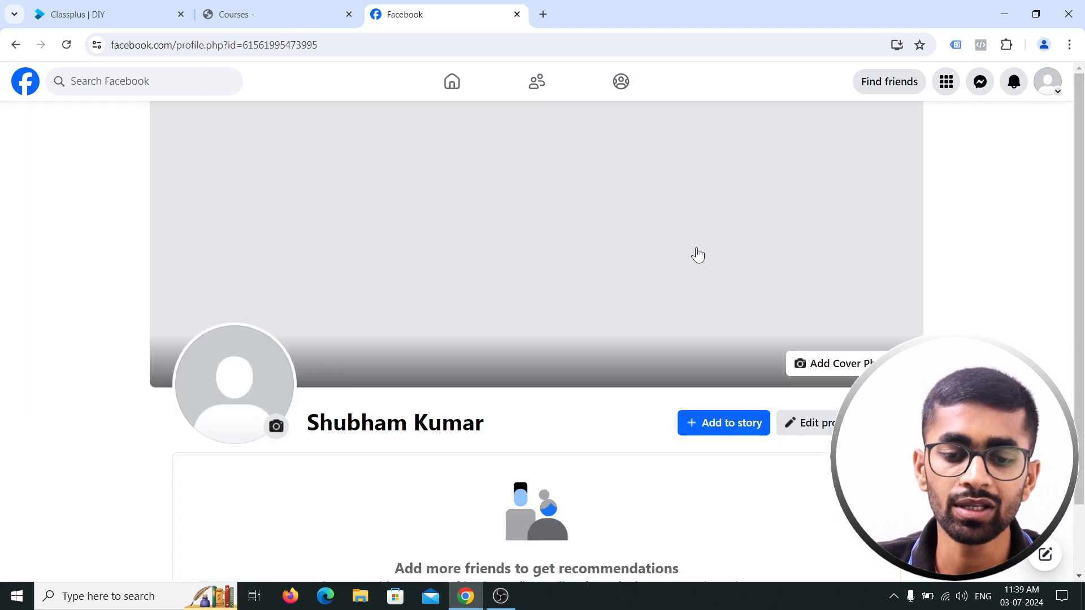
pyautogui.scroll(-4, 399, 388)
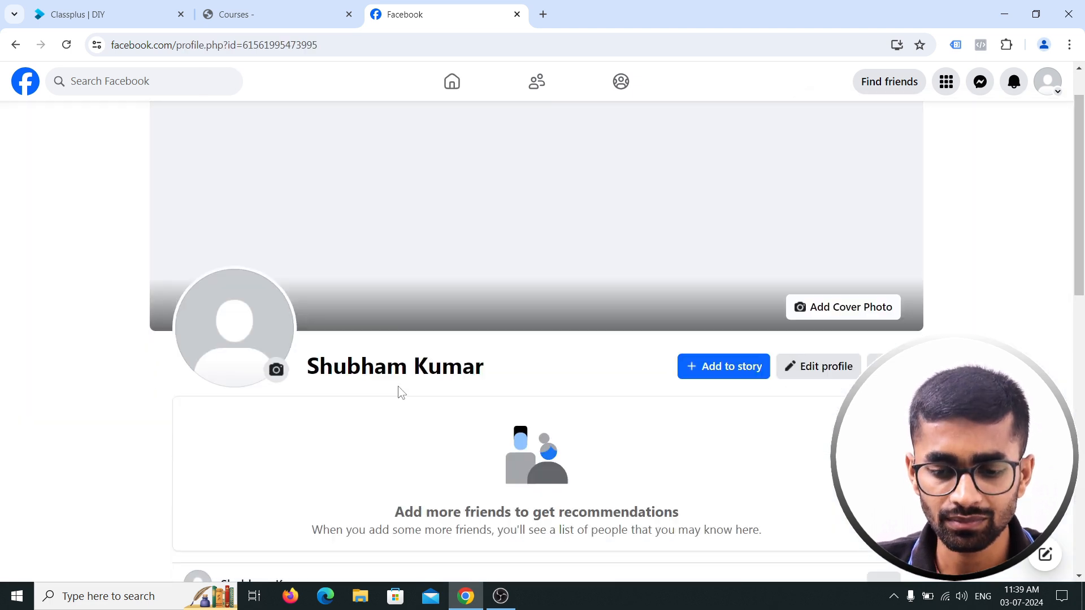
pyautogui.scroll(-2, 405, 390)
pyautogui.scroll(6, 401, 388)
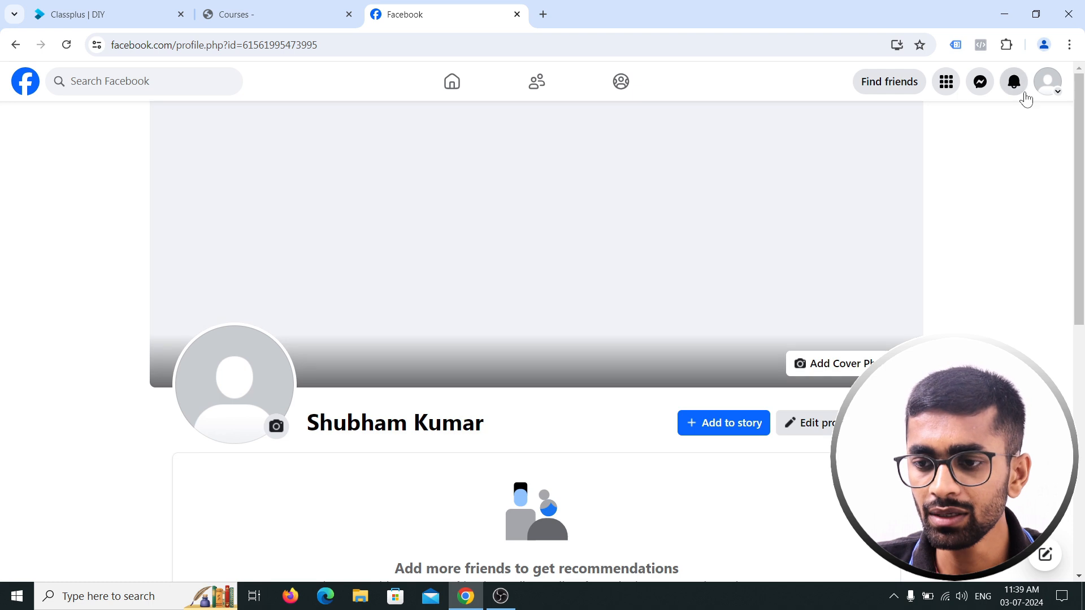
# Step: Switch back to the Page and start using it with Page notifications and marketing emails left on
pyautogui.click(1057, 98)
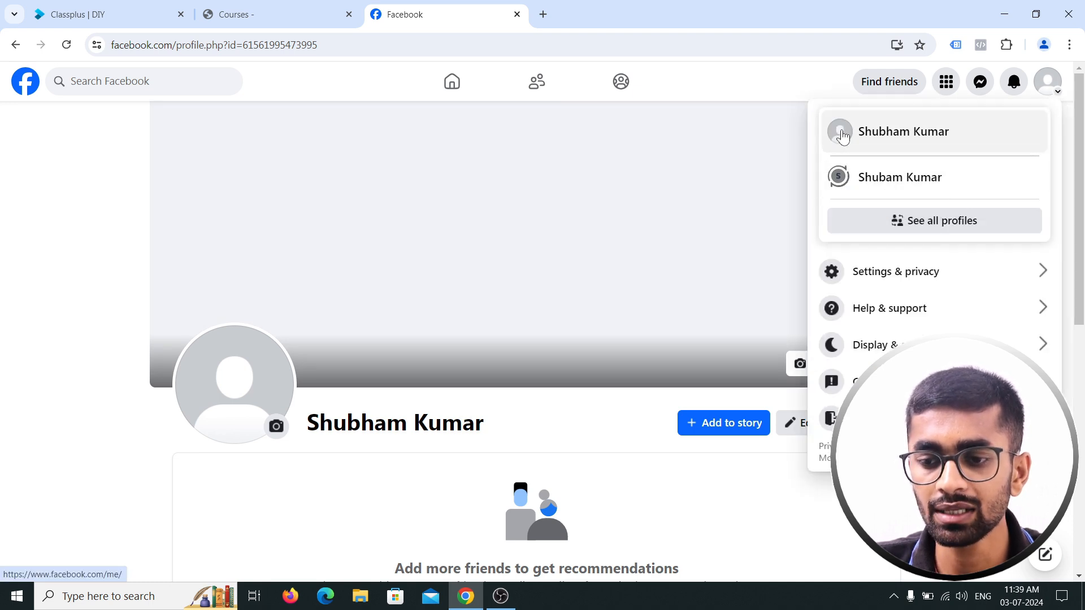
pyautogui.click(849, 190)
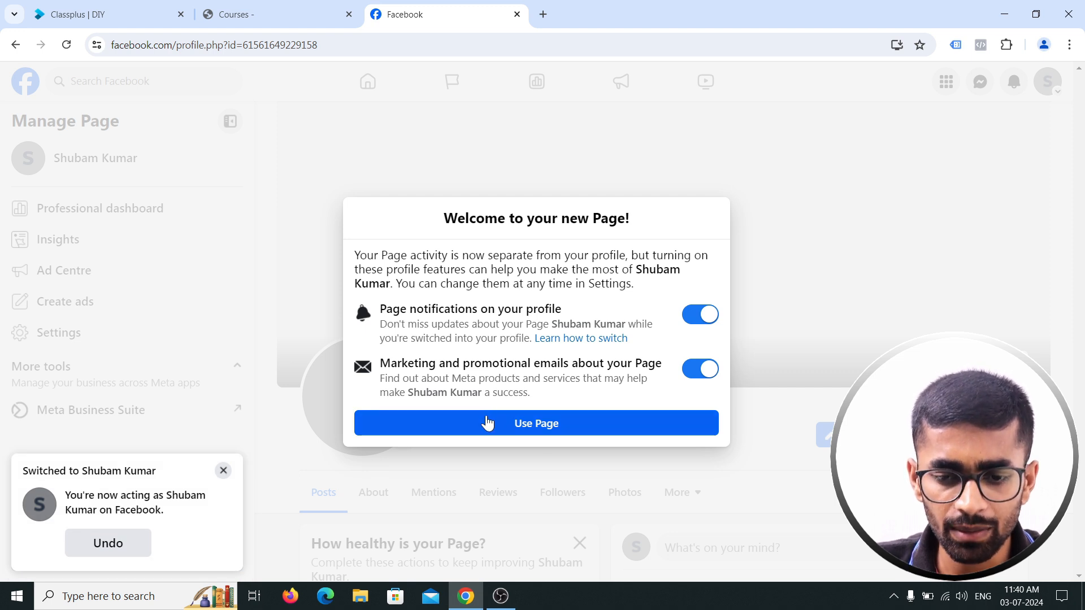
pyautogui.click(490, 426)
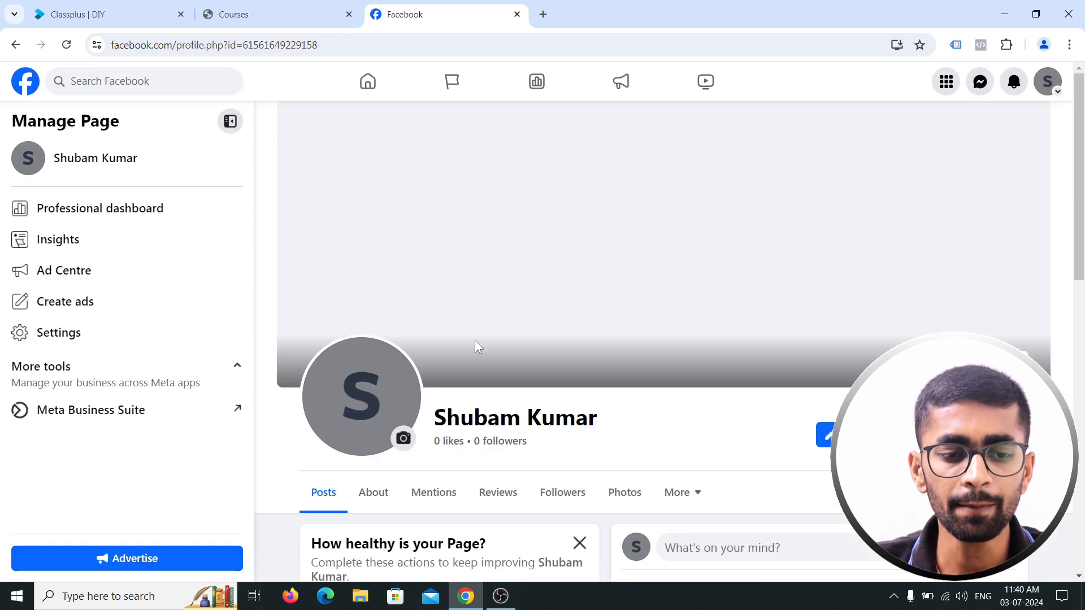